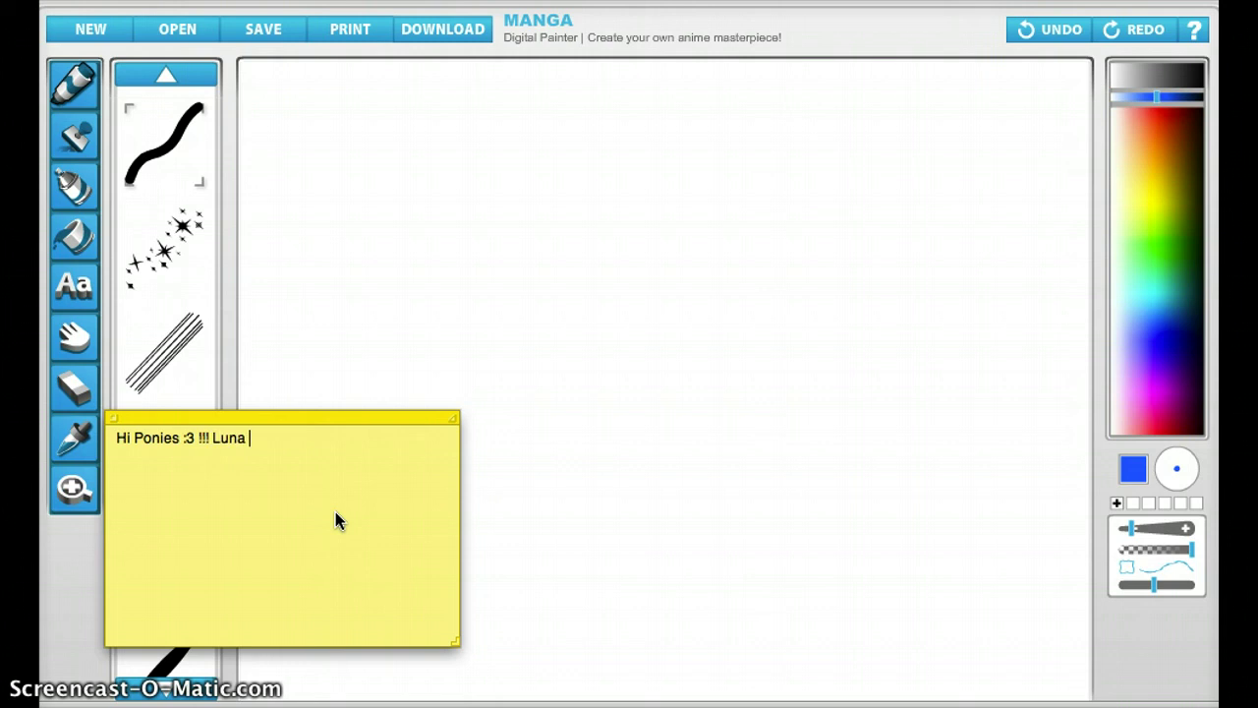
Add "today im going to show you how to make a power puff girl :D !" to the sticky note's greeting, and clear the note.
{"action": "type", "text": "today im goin"}
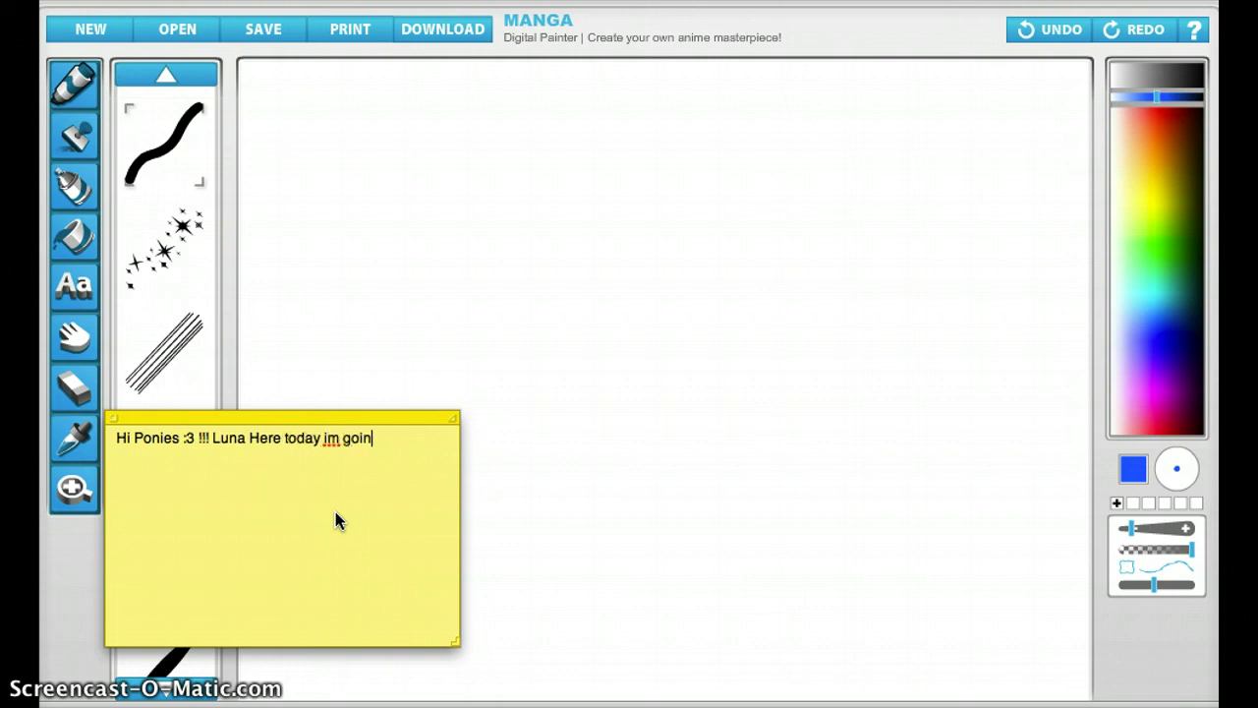
{"action": "type", "text": "g to show you have"}
{"action": "key", "text": "BackSpace"}
{"action": "key", "text": "BackSpace"}
{"action": "key", "text": "BackSpace"}
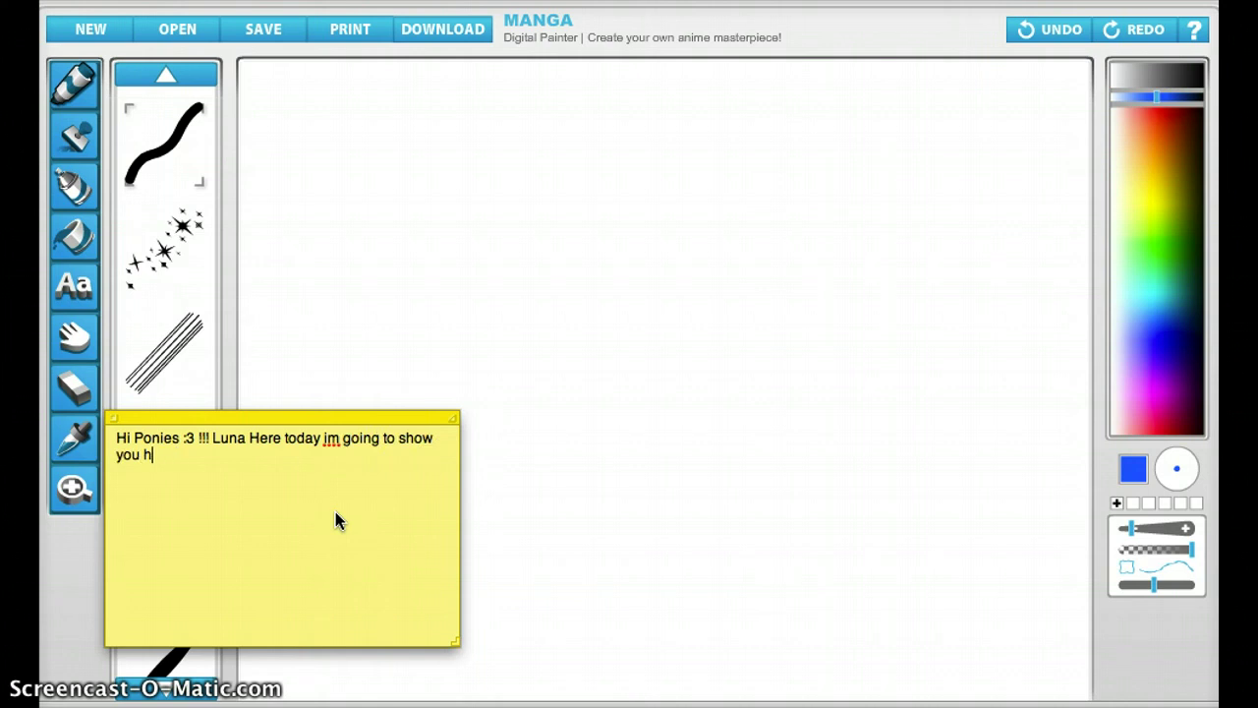
{"action": "type", "text": "ow to make a pgg"}
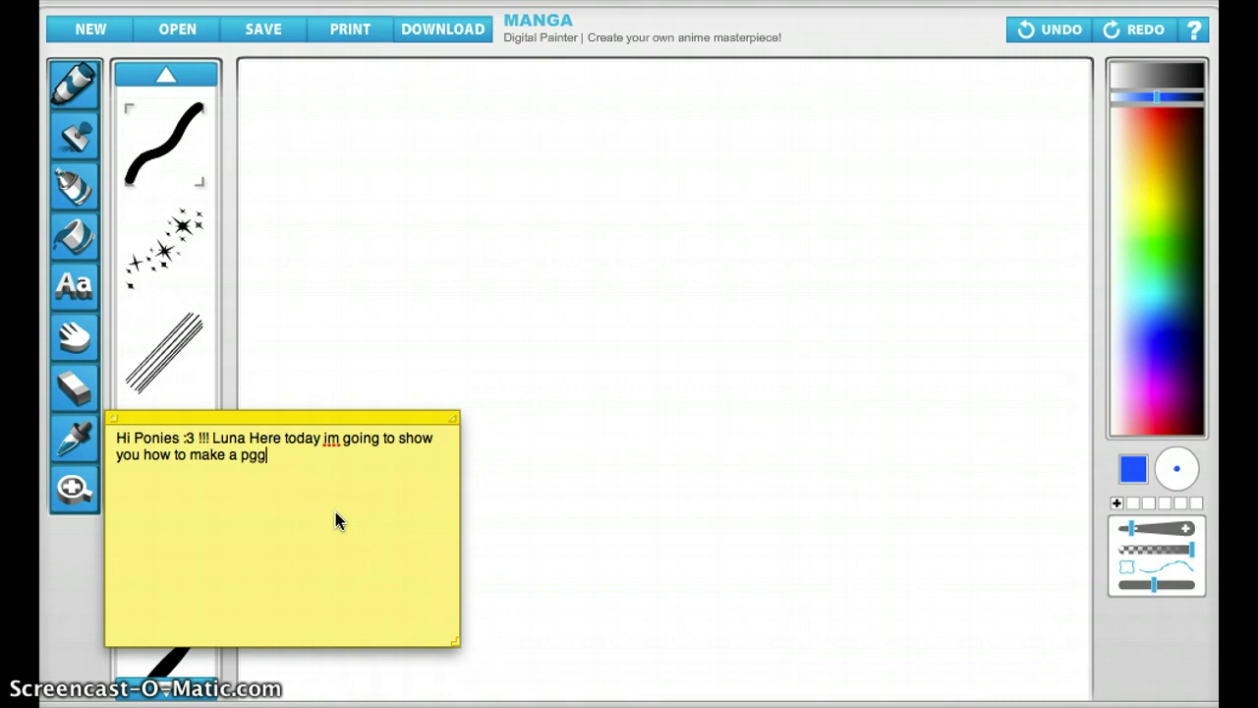
{"action": "key", "text": "BackSpace"}
{"action": "key", "text": "BackSpace"}
{"action": "key", "text": "BackSpace"}
{"action": "type", "text": "power pug"}
{"action": "key", "text": "BackSpace"}
{"action": "type", "text": "ff girl :D !"}
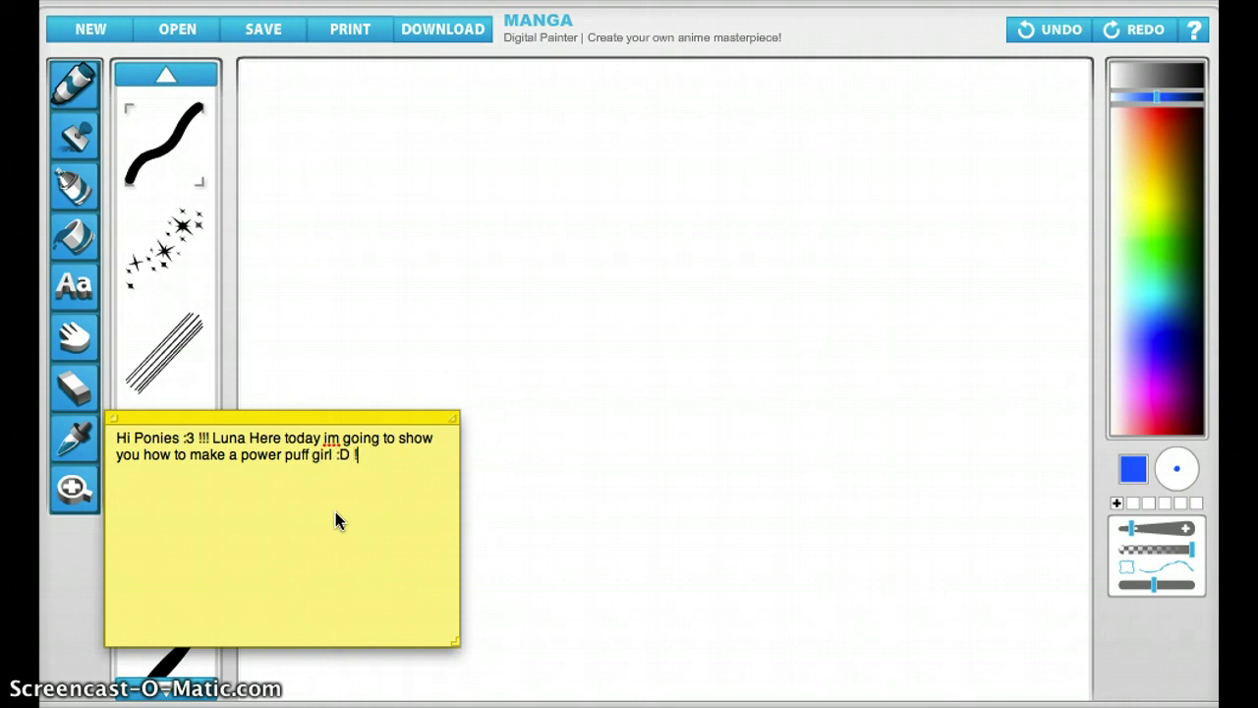
{"action": "left_click_drag", "start_coordinate": [358, 460], "coordinate": [78, 418]}
{"action": "key", "text": "BackSpace"}
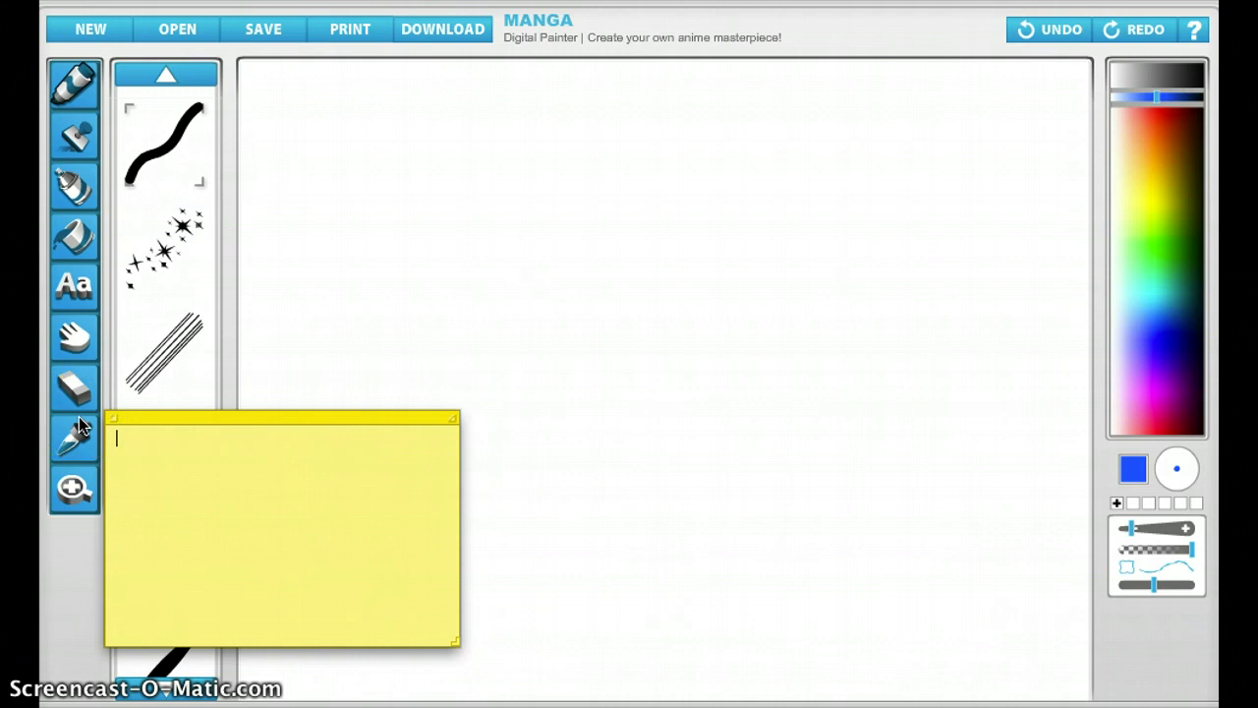
{"action": "type", "text": "let's start :"}
{"action": "key", "text": "BackSpace"}
{"action": "key", "text": "BackSpace"}
{"action": "key", "text": "BackSpace"}
{"action": "key", "text": "BackSpace"}
{"action": "key", "text": "BackSpace"}
{"action": "key", "text": "BackSpace"}
{"action": "key", "text": "BackSpace"}
{"action": "key", "text": "BackSpace"}
{"action": "key", "text": "BackSpace"}
{"action": "key", "text": "BackSpace"}
{"action": "key", "text": "BackSpace"}
{"action": "key", "text": "BackSpace"}
{"action": "key", "text": "BackSpace"}
Quit Stickies to return to the blank Manga Digital Painter canvas.
{"action": "left_click", "coordinate": [62, 264]}
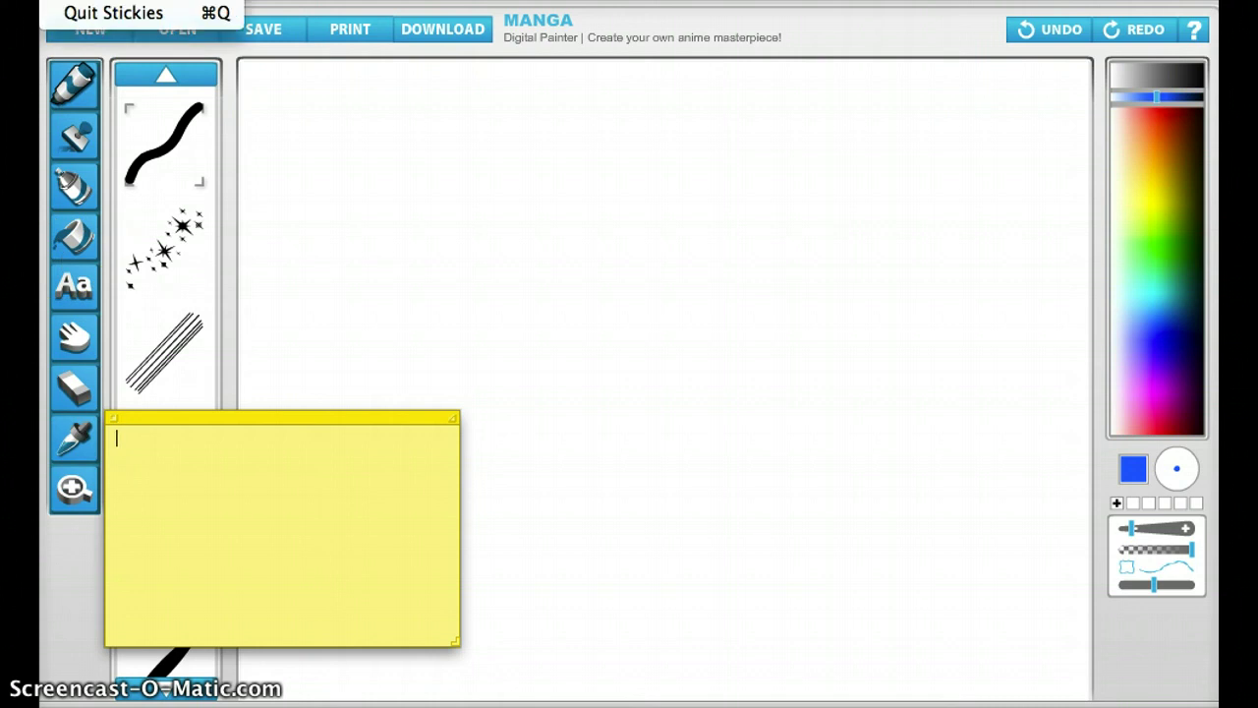
{"action": "key", "text": "super+q"}
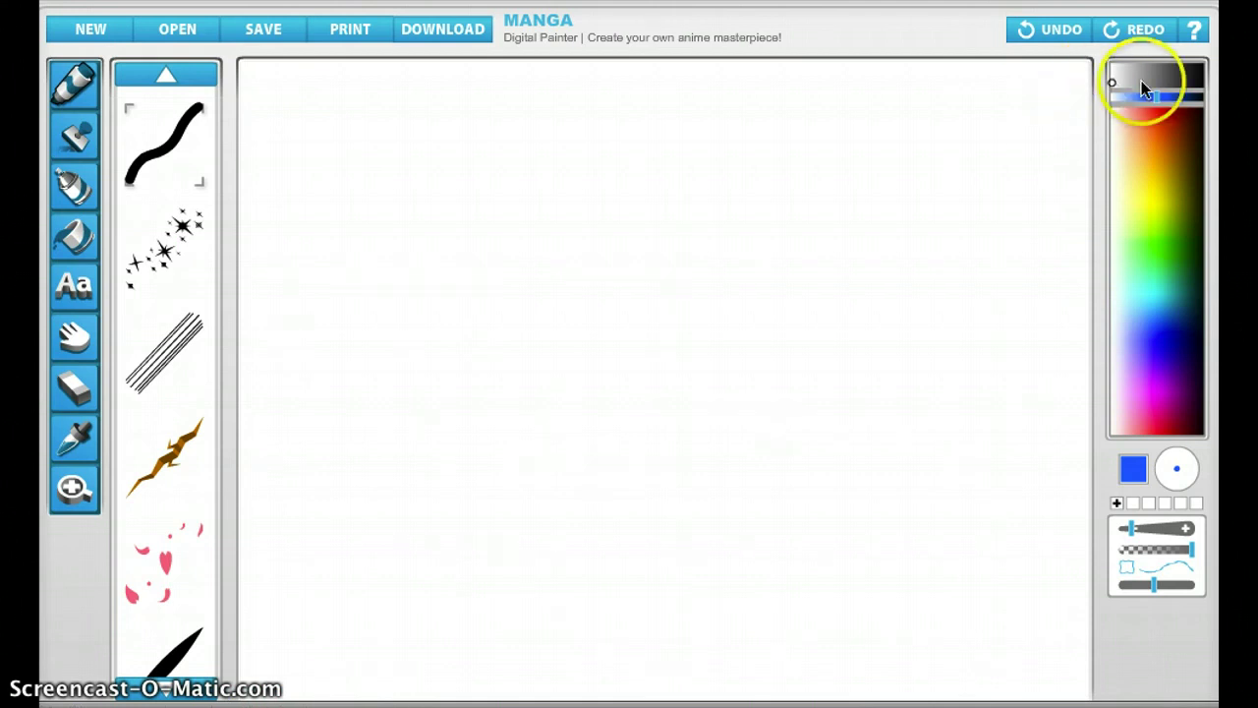
Set the brush colour to black and draw a large, wide oval for the head in the canvas's upper middle.
{"action": "left_click_drag", "start_coordinate": [1141, 84], "coordinate": [1192, 74]}
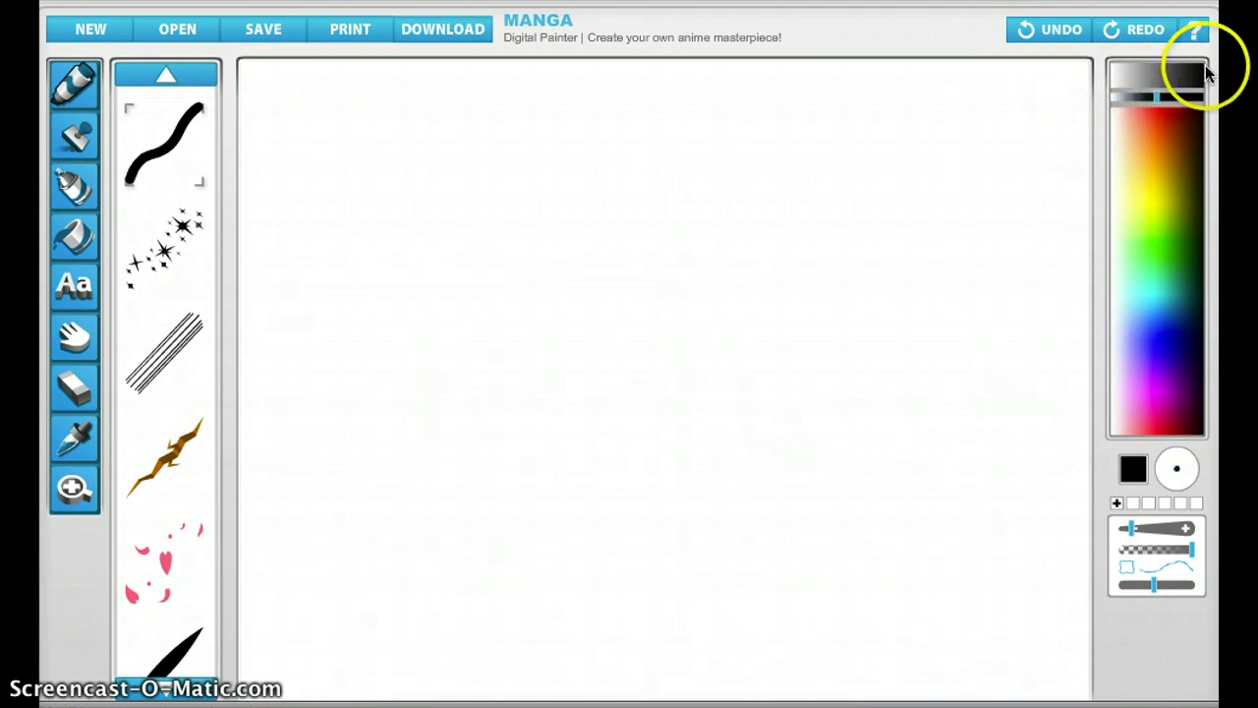
{"action": "key", "text": "XF86AudioLowerVolume"}
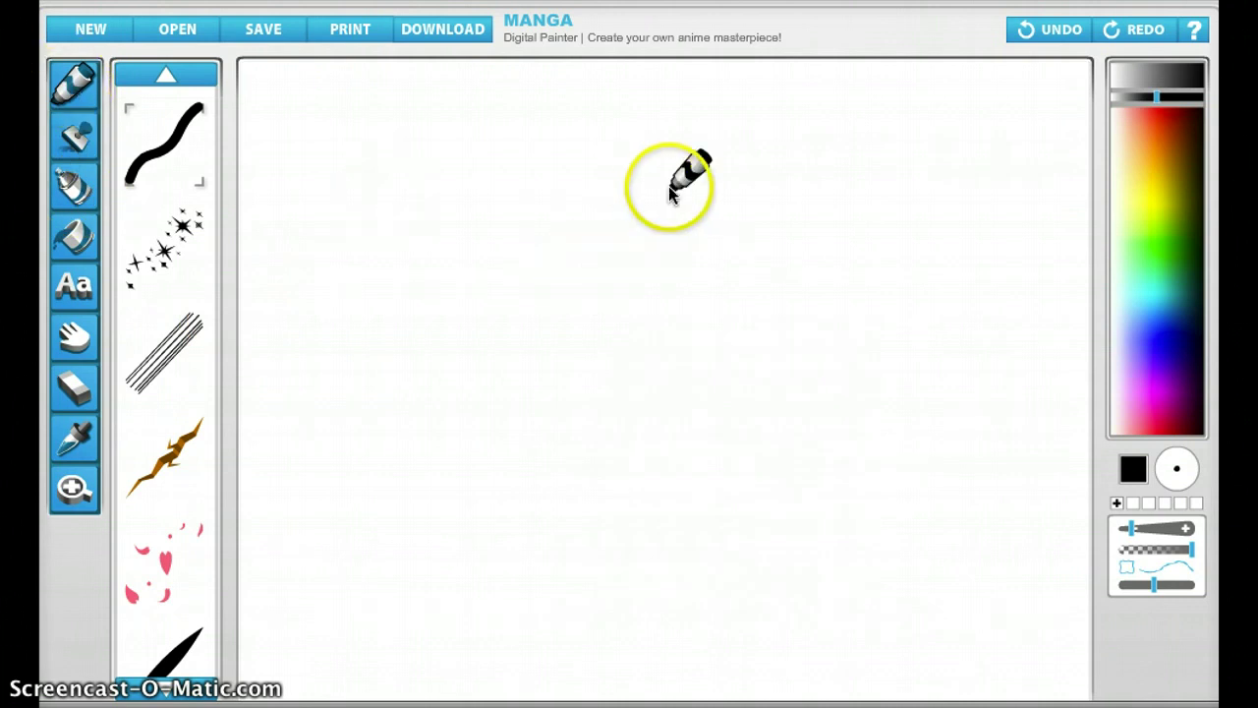
{"action": "mouse_move", "coordinate": [600, 137]}
{"action": "left_mouse_down"}
{"action": "mouse_move", "coordinate": [513, 218]}
{"action": "mouse_move", "coordinate": [501, 276]}
{"action": "mouse_move", "coordinate": [499, 301]}
{"action": "mouse_move", "coordinate": [550, 387]}
{"action": "mouse_move", "coordinate": [691, 457]}
{"action": "mouse_move", "coordinate": [795, 448]}
{"action": "mouse_move", "coordinate": [877, 350]}
{"action": "mouse_move", "coordinate": [891, 232]}
{"action": "mouse_move", "coordinate": [827, 185]}
{"action": "mouse_move", "coordinate": [681, 136]}
{"action": "mouse_move", "coordinate": [601, 125]}
{"action": "left_mouse_up"}
{"action": "key", "text": "XF86AudioRaiseVolume"}
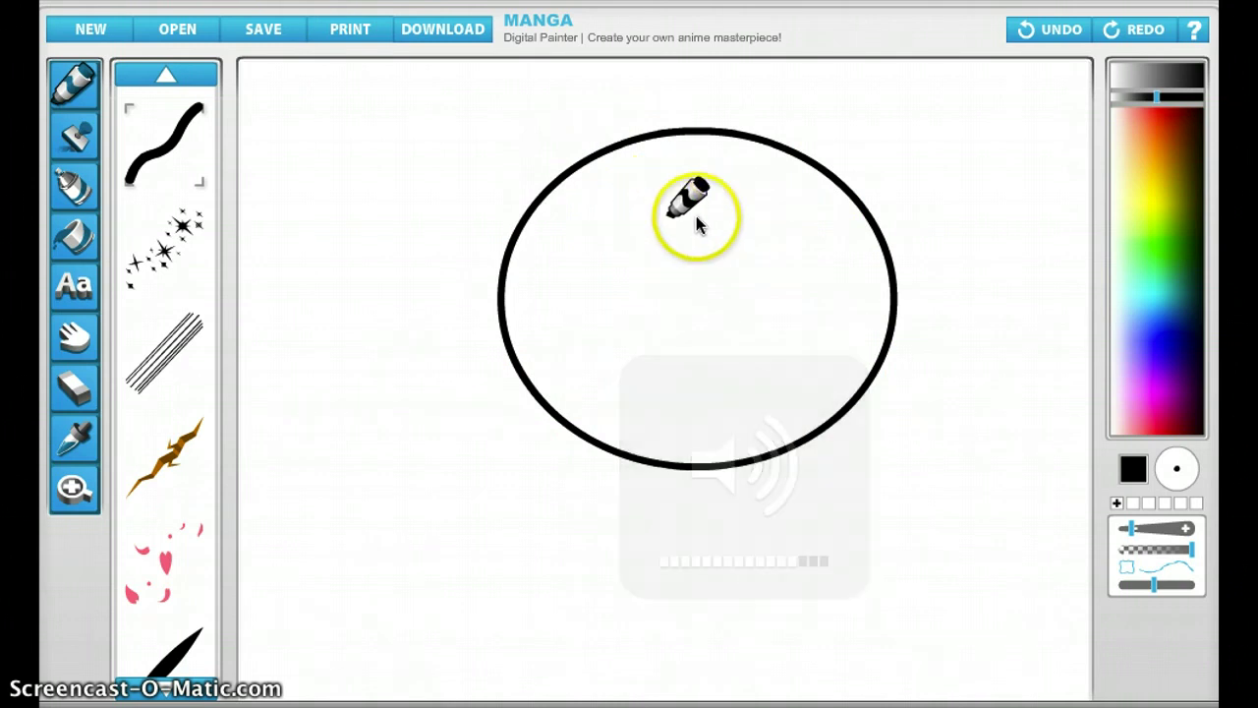
Draw the parted fringe inside the head with one curve sweeping to its left edge and another to its right edge.
{"action": "mouse_move", "coordinate": [687, 193]}
{"action": "left_mouse_down"}
{"action": "mouse_move", "coordinate": [656, 295]}
{"action": "mouse_move", "coordinate": [614, 339]}
{"action": "mouse_move", "coordinate": [528, 377]}
{"action": "left_mouse_up"}
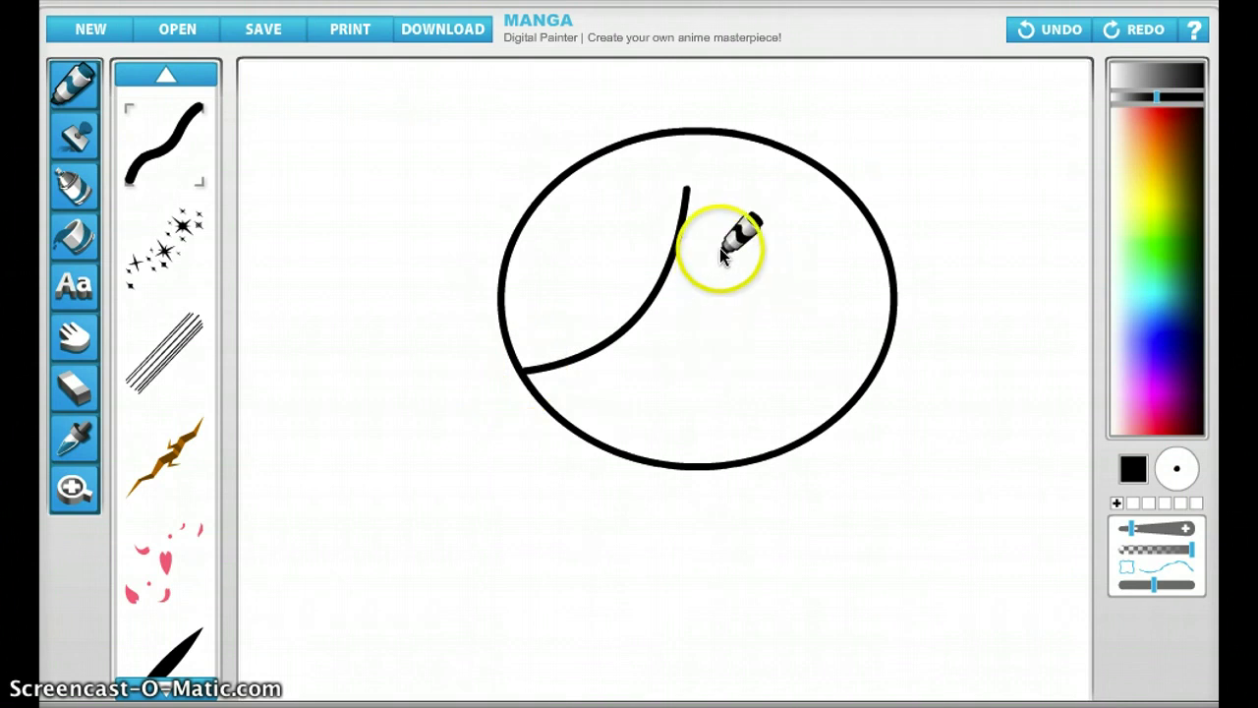
{"action": "mouse_move", "coordinate": [680, 234]}
{"action": "left_mouse_down"}
{"action": "mouse_move", "coordinate": [698, 271]}
{"action": "mouse_move", "coordinate": [773, 301]}
{"action": "mouse_move", "coordinate": [874, 311]}
{"action": "mouse_move", "coordinate": [890, 295]}
{"action": "left_mouse_up"}
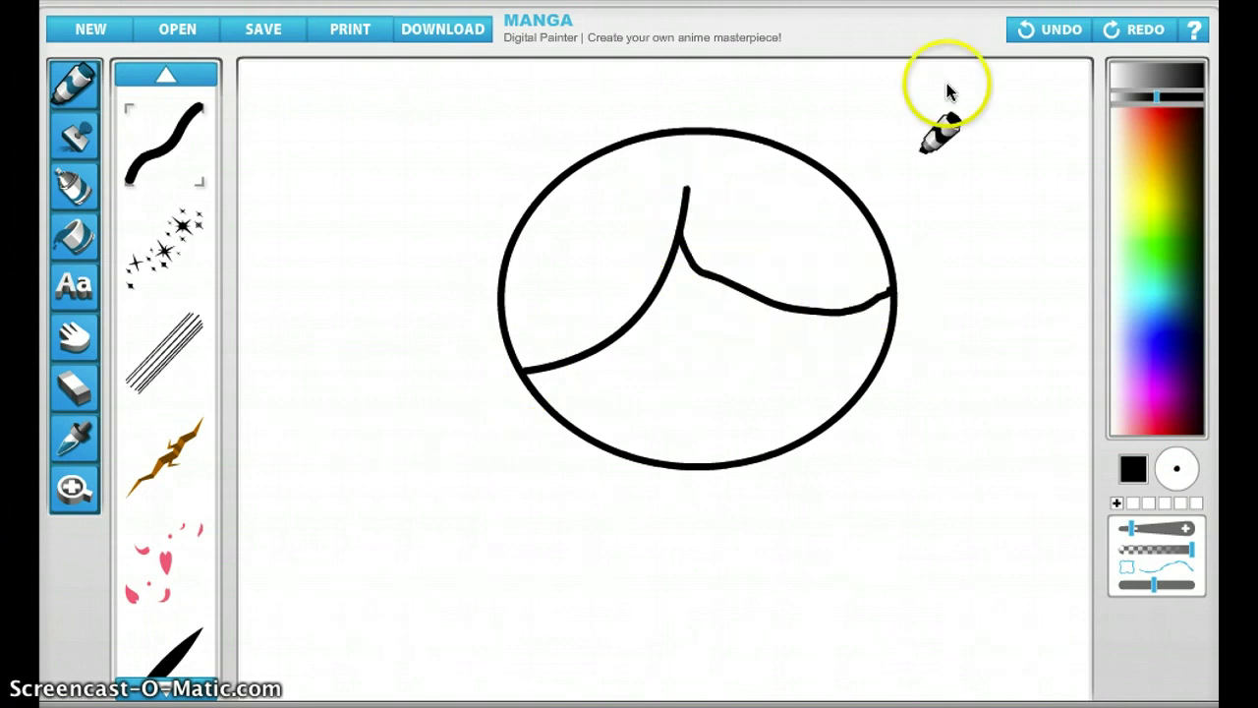
{"action": "left_click", "coordinate": [1042, 35]}
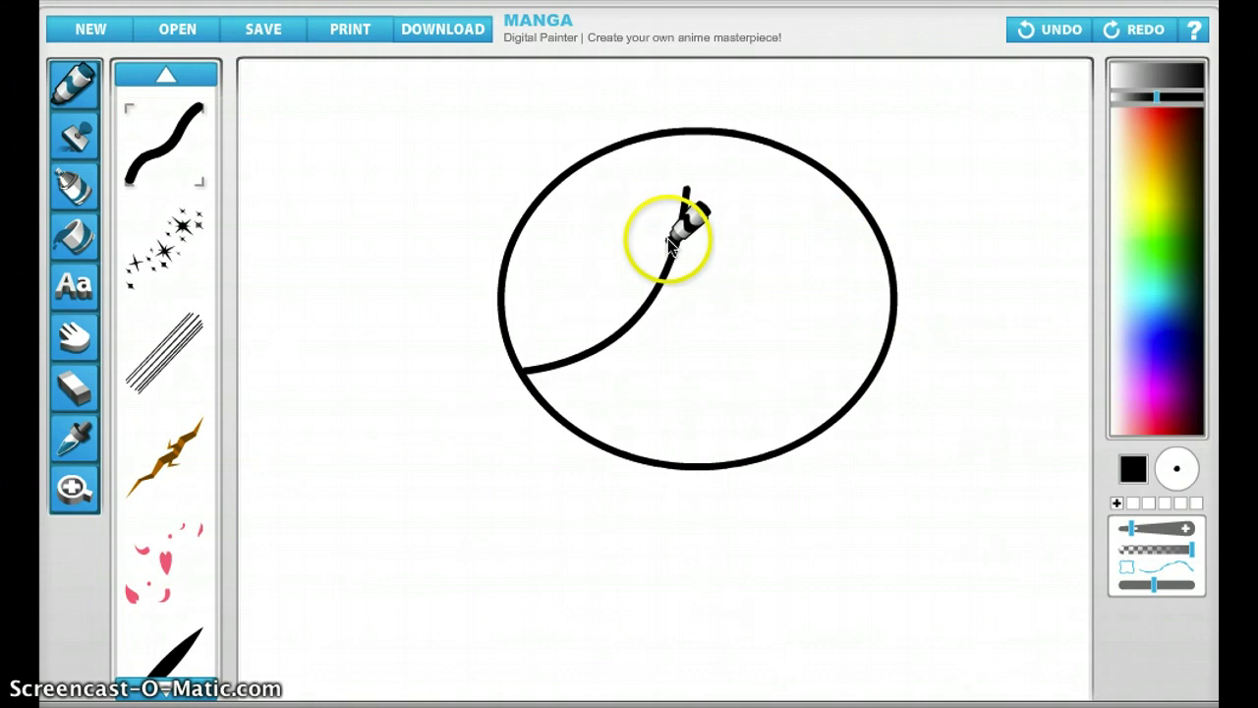
{"action": "left_click", "coordinate": [1062, 31]}
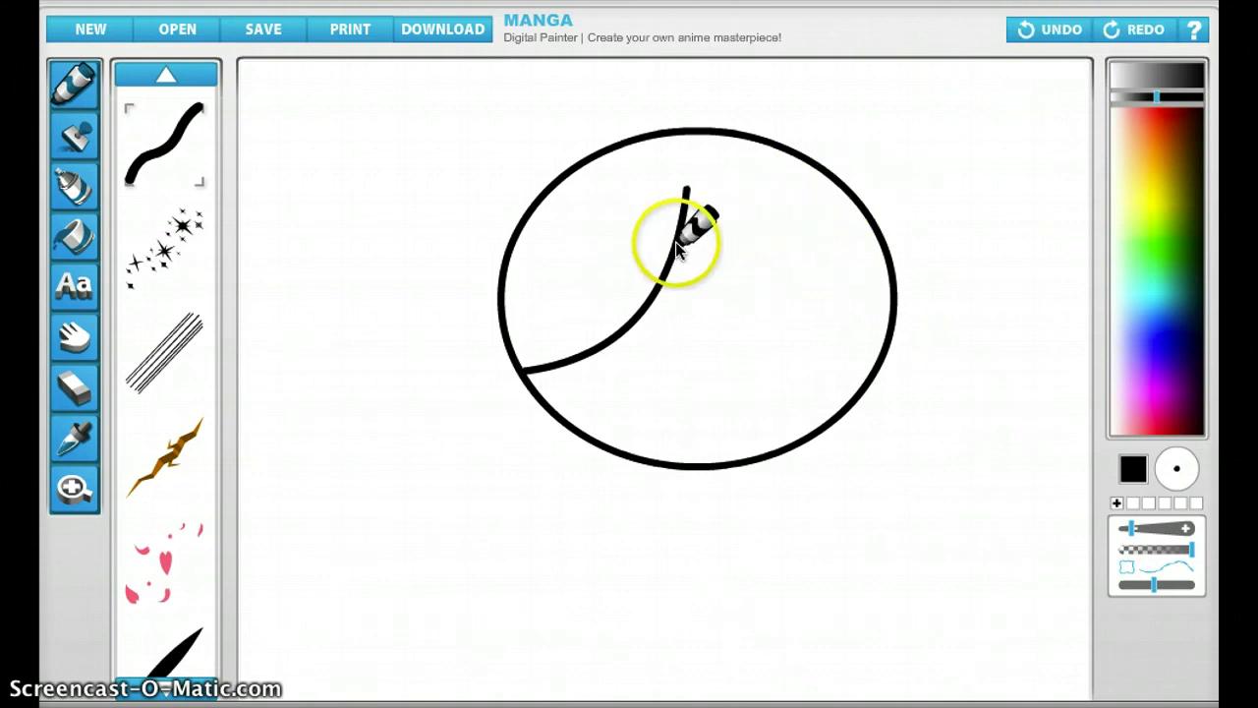
{"action": "mouse_move", "coordinate": [676, 242]}
{"action": "left_mouse_down"}
{"action": "mouse_move", "coordinate": [675, 261]}
{"action": "mouse_move", "coordinate": [765, 328]}
{"action": "mouse_move", "coordinate": [878, 334]}
{"action": "mouse_move", "coordinate": [893, 318]}
{"action": "left_mouse_up"}
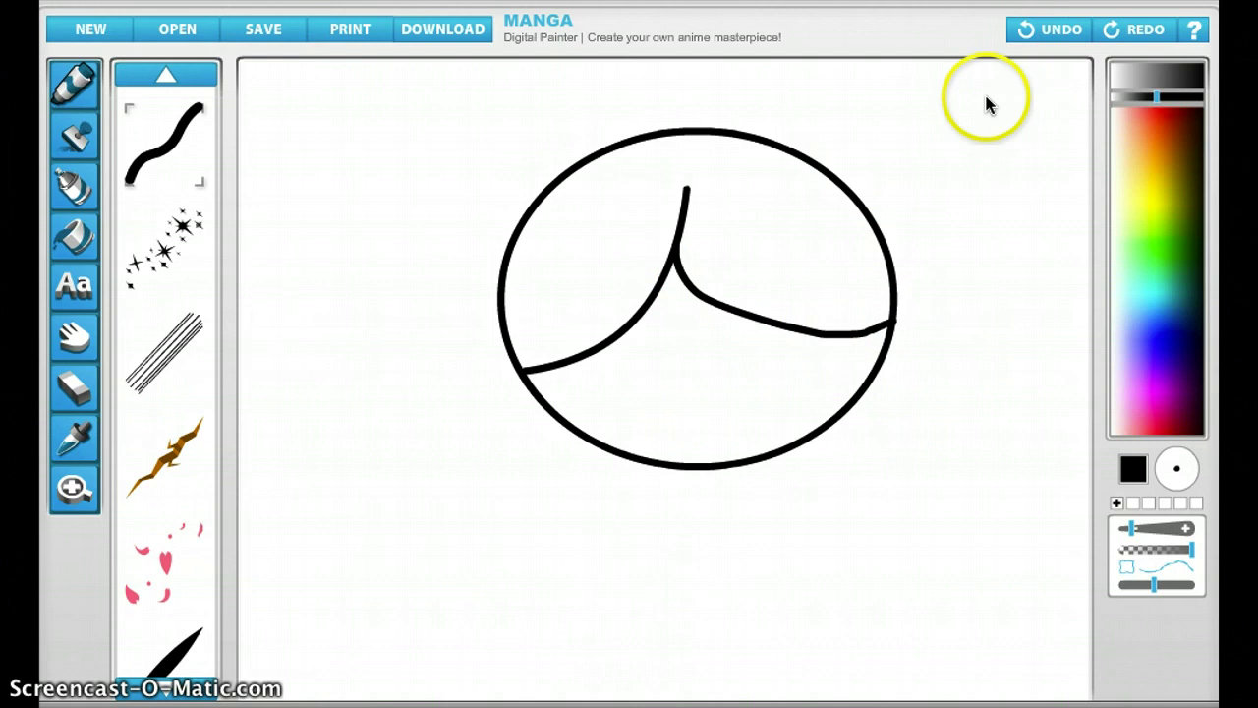
{"action": "left_click", "coordinate": [1029, 36]}
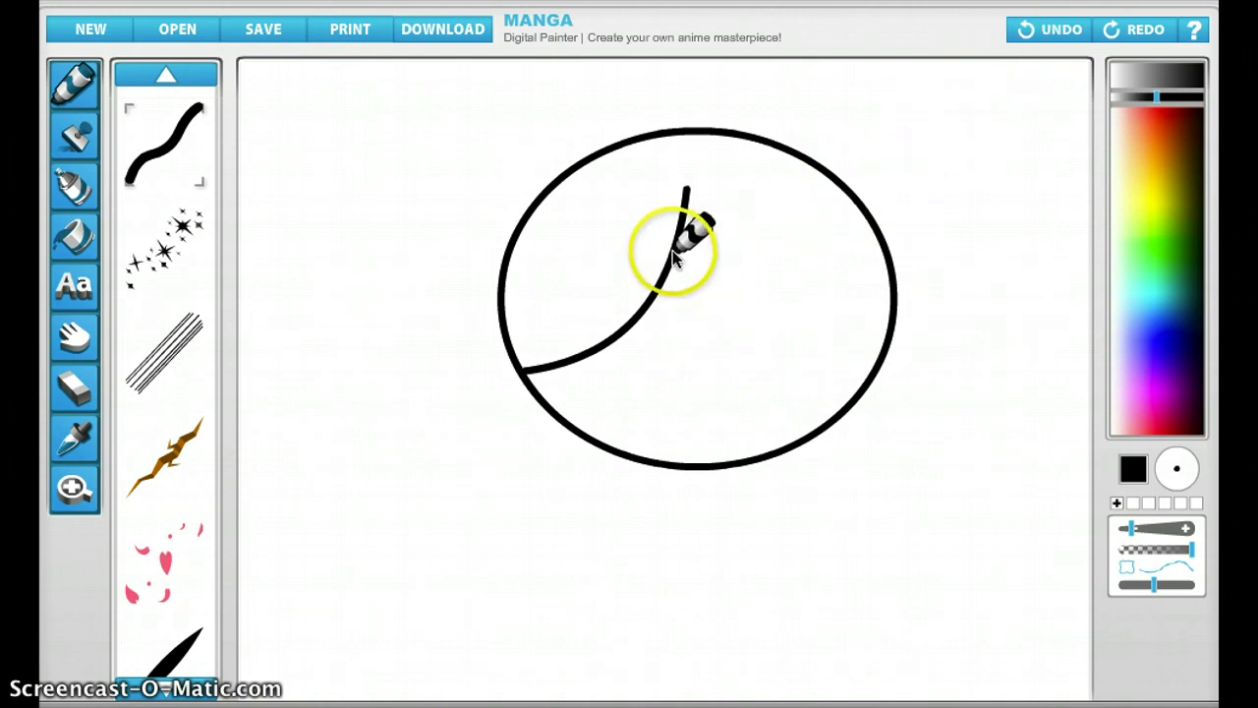
{"action": "mouse_move", "coordinate": [676, 254]}
{"action": "left_mouse_down"}
{"action": "mouse_move", "coordinate": [691, 298]}
{"action": "mouse_move", "coordinate": [767, 332]}
{"action": "mouse_move", "coordinate": [823, 343]}
{"action": "mouse_move", "coordinate": [883, 330]}
{"action": "left_mouse_up"}
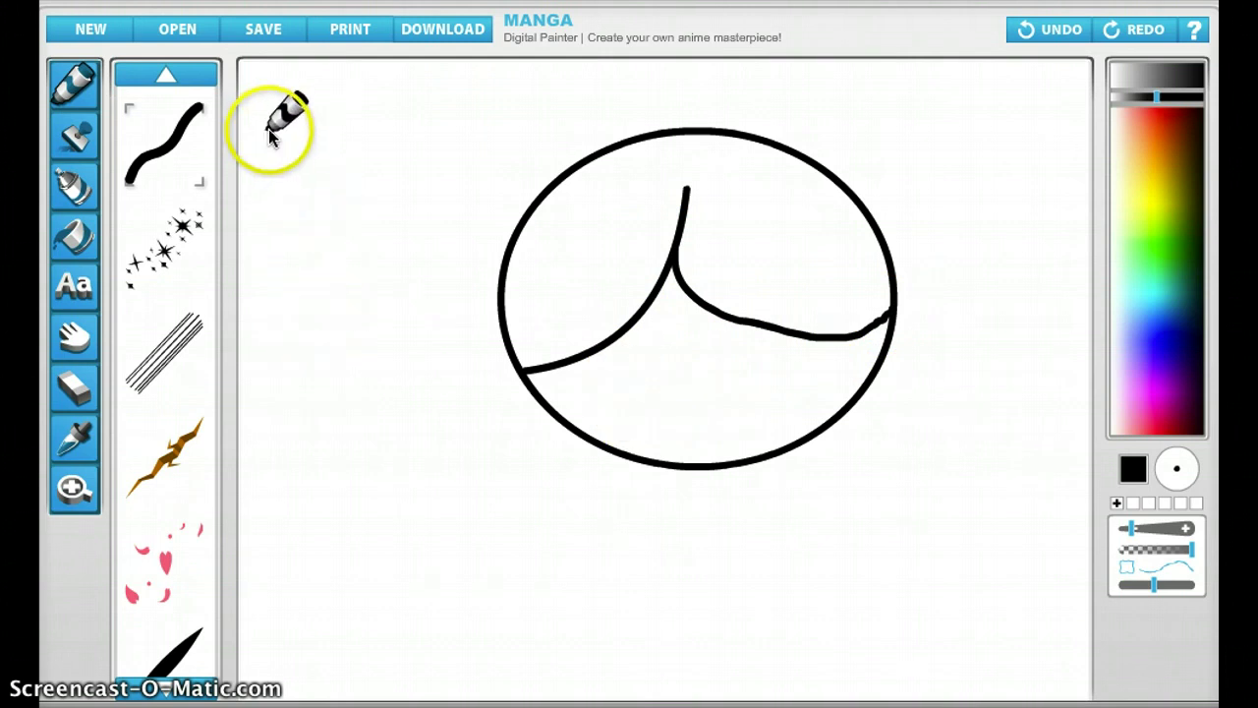
{"action": "left_click_drag", "start_coordinate": [262, 129], "coordinate": [523, 140]}
{"action": "left_click", "coordinate": [374, 171]}
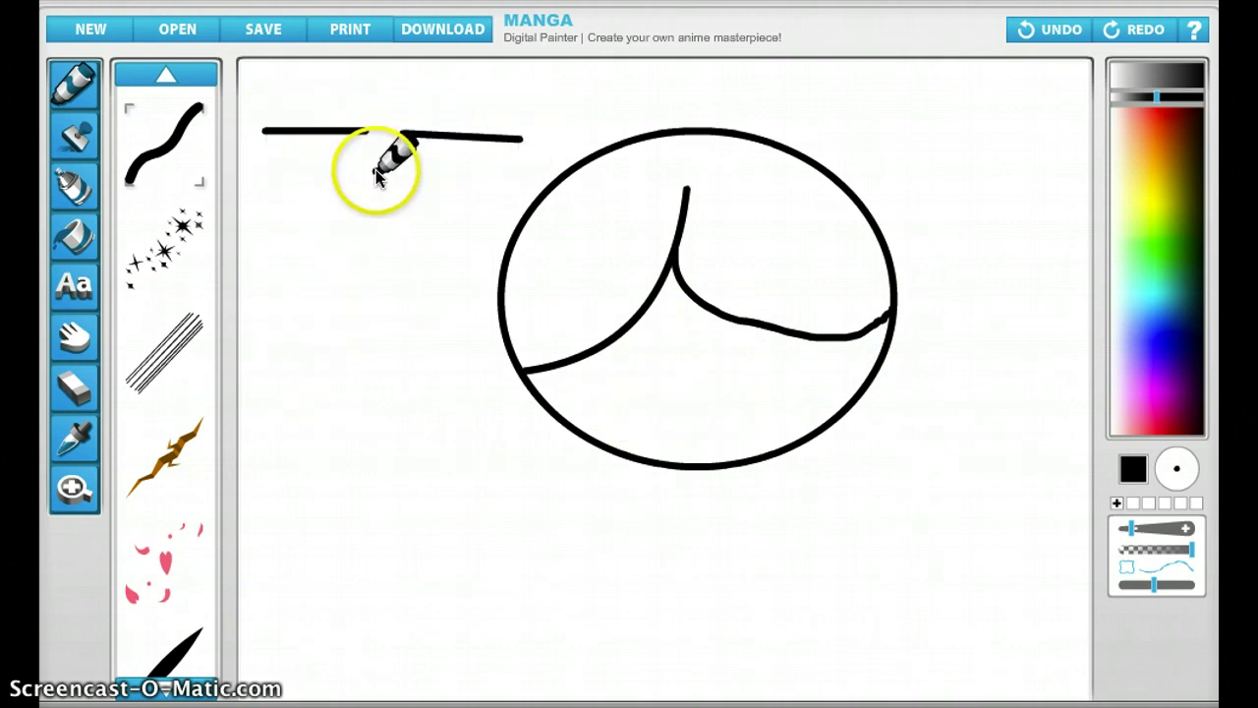
{"action": "left_click", "coordinate": [1057, 32]}
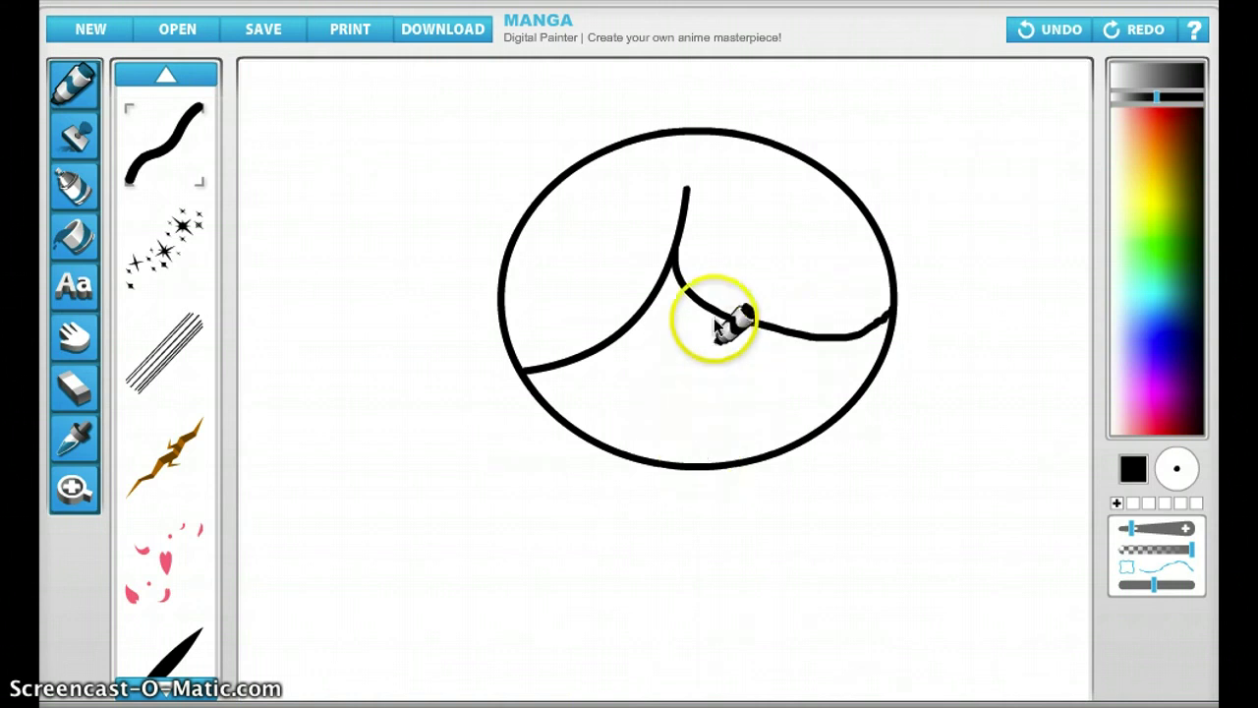
Outline the right eye below the fringe with a curved inner edge and a lower line reaching the head's edge.
{"action": "mouse_move", "coordinate": [715, 320]}
{"action": "left_mouse_down"}
{"action": "mouse_move", "coordinate": [711, 428]}
{"action": "mouse_move", "coordinate": [750, 409]}
{"action": "mouse_move", "coordinate": [817, 409]}
{"action": "mouse_move", "coordinate": [831, 423]}
{"action": "left_mouse_up"}
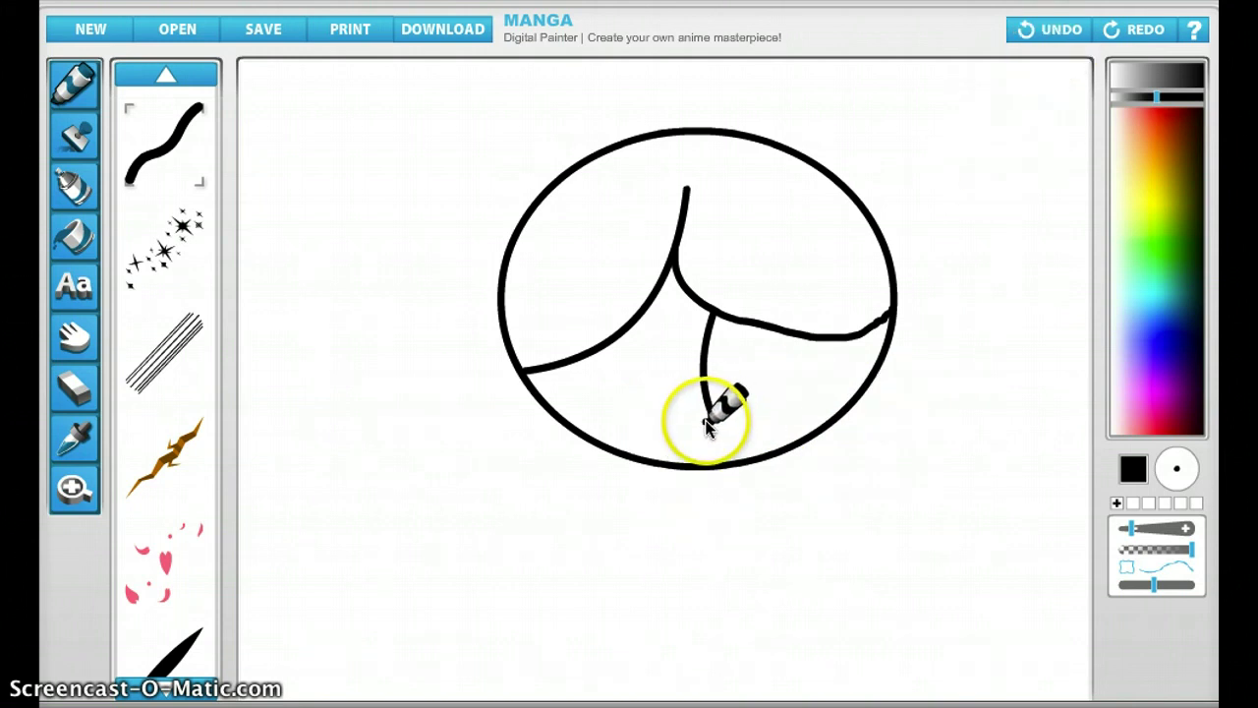
{"action": "mouse_move", "coordinate": [705, 423]}
{"action": "left_mouse_down"}
{"action": "mouse_move", "coordinate": [758, 409]}
{"action": "mouse_move", "coordinate": [831, 425]}
{"action": "left_mouse_up"}
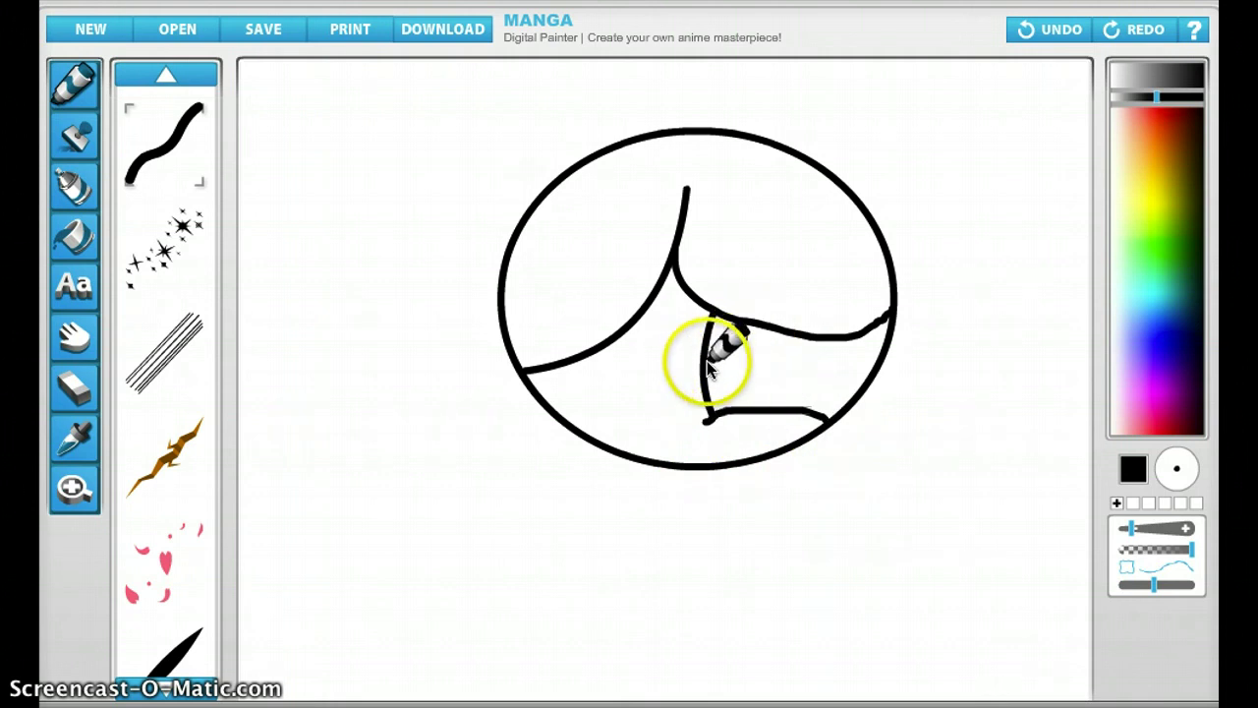
{"action": "left_click_drag", "start_coordinate": [713, 330], "coordinate": [714, 413]}
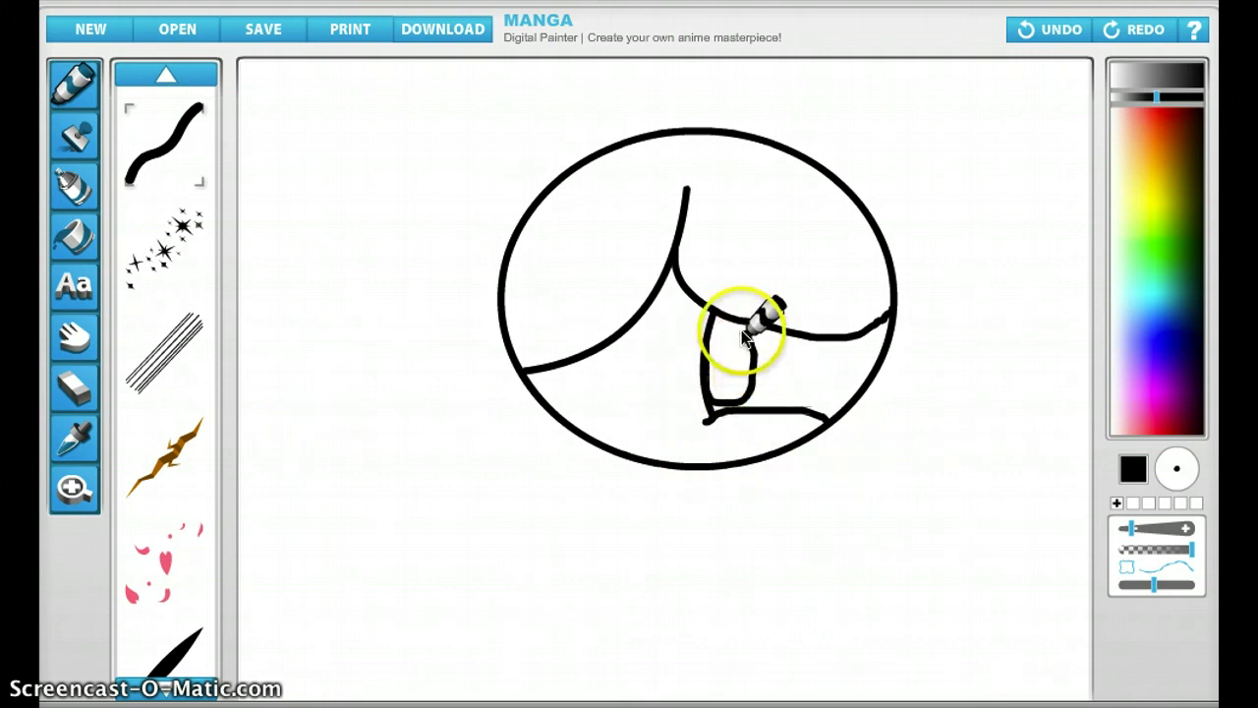
{"action": "left_click_drag", "start_coordinate": [744, 336], "coordinate": [708, 334]}
{"action": "left_click", "coordinate": [1057, 41]}
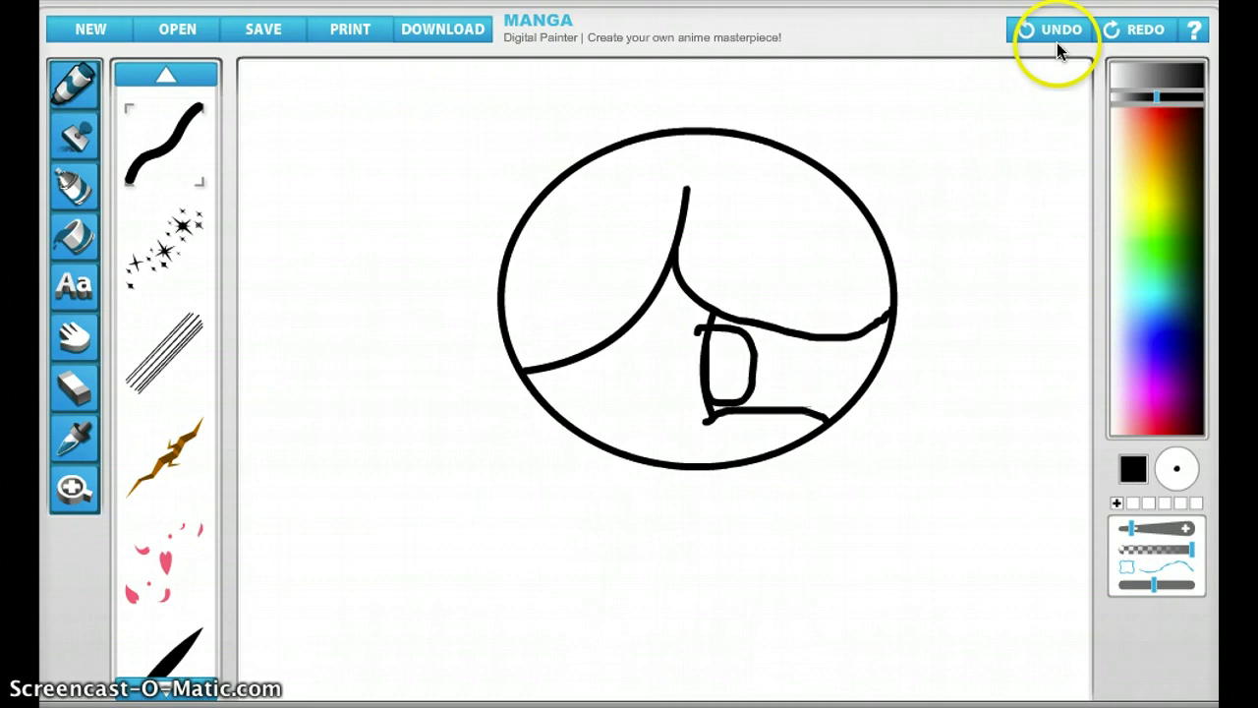
{"action": "left_click", "coordinate": [1056, 42]}
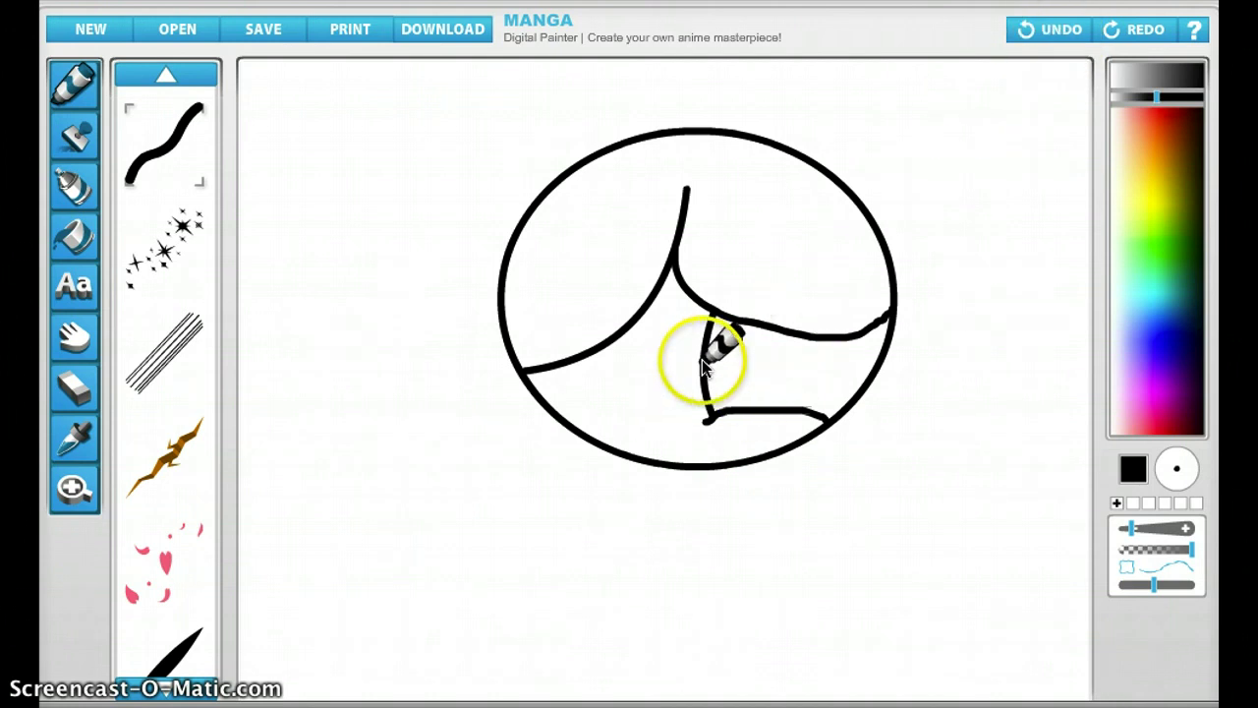
Draw a small rounded pupil against the right eye's inner edge and two curved iris lines beside it.
{"action": "mouse_move", "coordinate": [717, 332]}
{"action": "left_mouse_down"}
{"action": "mouse_move", "coordinate": [736, 351]}
{"action": "mouse_move", "coordinate": [718, 394]}
{"action": "mouse_move", "coordinate": [705, 393]}
{"action": "left_mouse_up"}
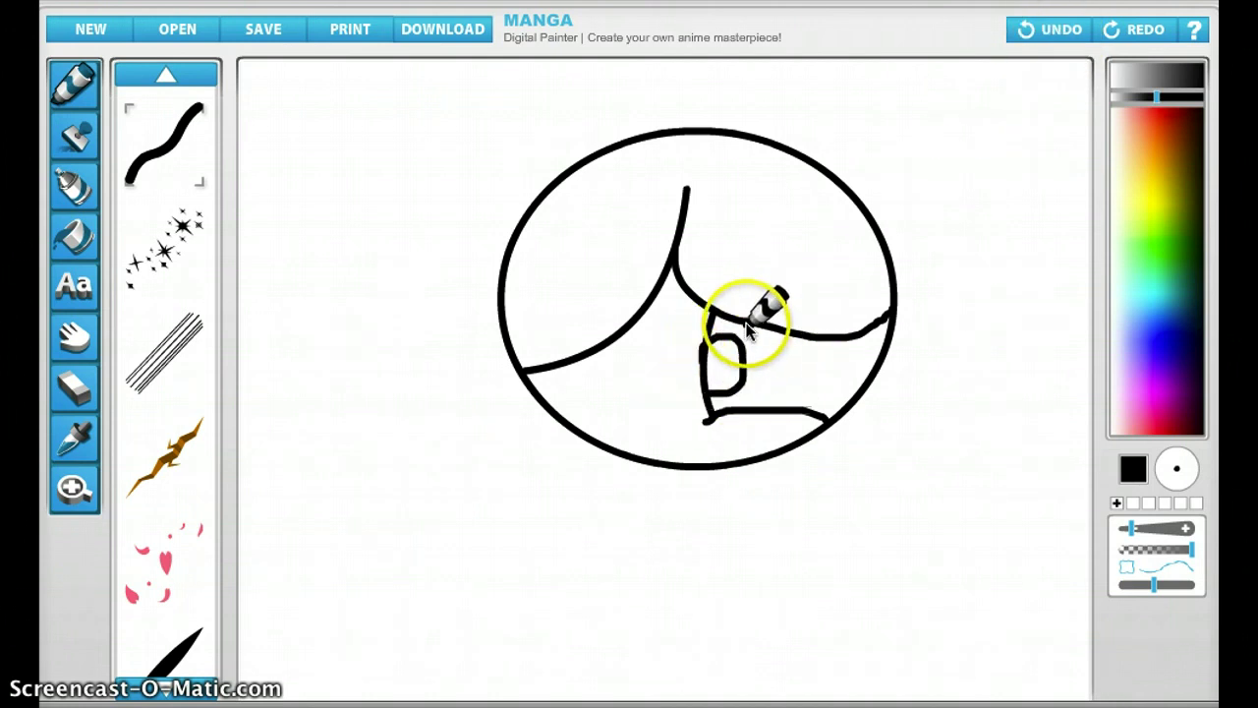
{"action": "mouse_move", "coordinate": [748, 330]}
{"action": "left_mouse_down"}
{"action": "mouse_move", "coordinate": [762, 377]}
{"action": "mouse_move", "coordinate": [734, 416]}
{"action": "mouse_move", "coordinate": [784, 337]}
{"action": "mouse_move", "coordinate": [772, 411]}
{"action": "left_mouse_up"}
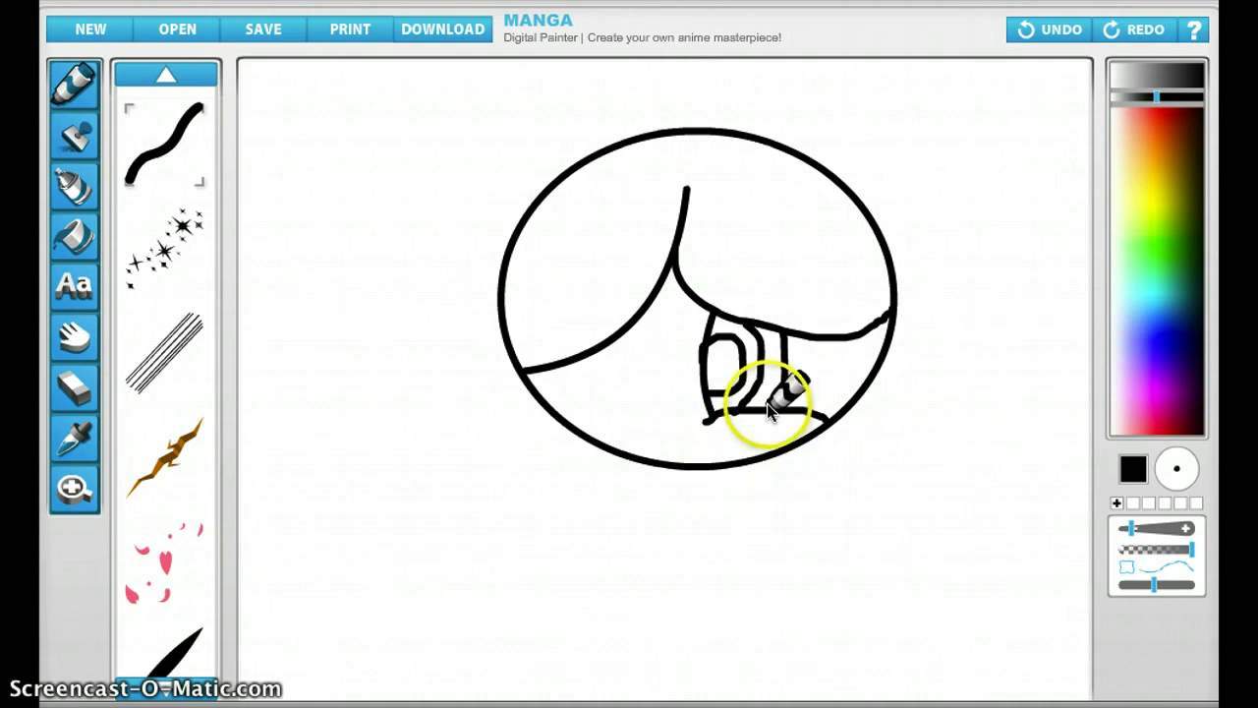
{"action": "key", "text": "ctrl+z"}
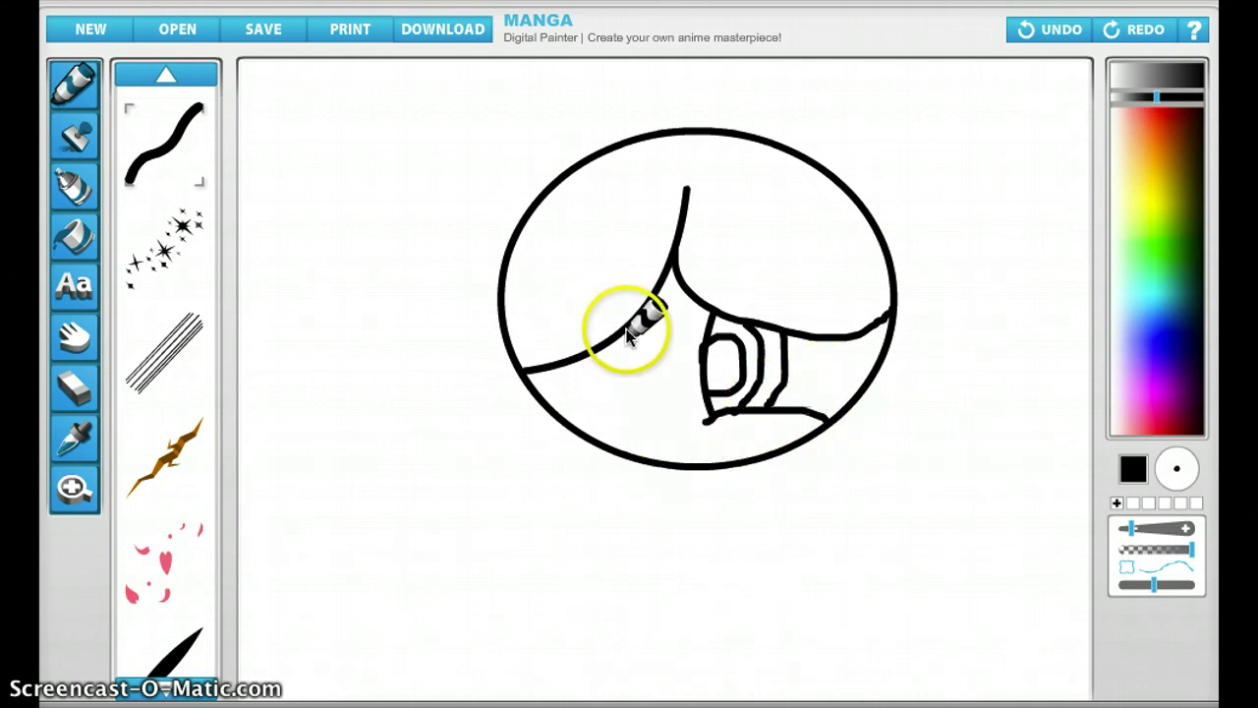
Draw the left eye with a curved inner edge, lower line and arched pupil, plus a small U-shaped mouth near the chin.
{"action": "mouse_move", "coordinate": [630, 334]}
{"action": "left_mouse_down"}
{"action": "mouse_move", "coordinate": [652, 357]}
{"action": "mouse_move", "coordinate": [645, 414]}
{"action": "mouse_move", "coordinate": [627, 428]}
{"action": "mouse_move", "coordinate": [655, 427]}
{"action": "mouse_move", "coordinate": [594, 435]}
{"action": "left_mouse_up"}
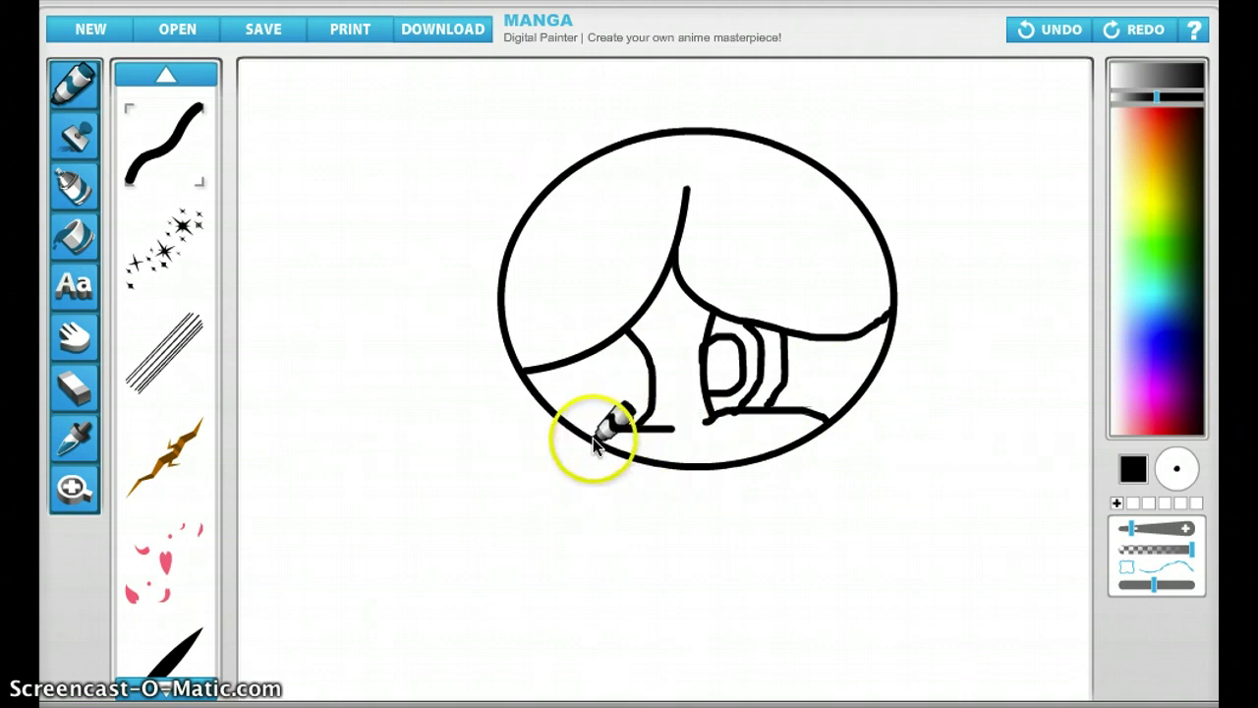
{"action": "left_click_drag", "start_coordinate": [712, 328], "coordinate": [704, 396]}
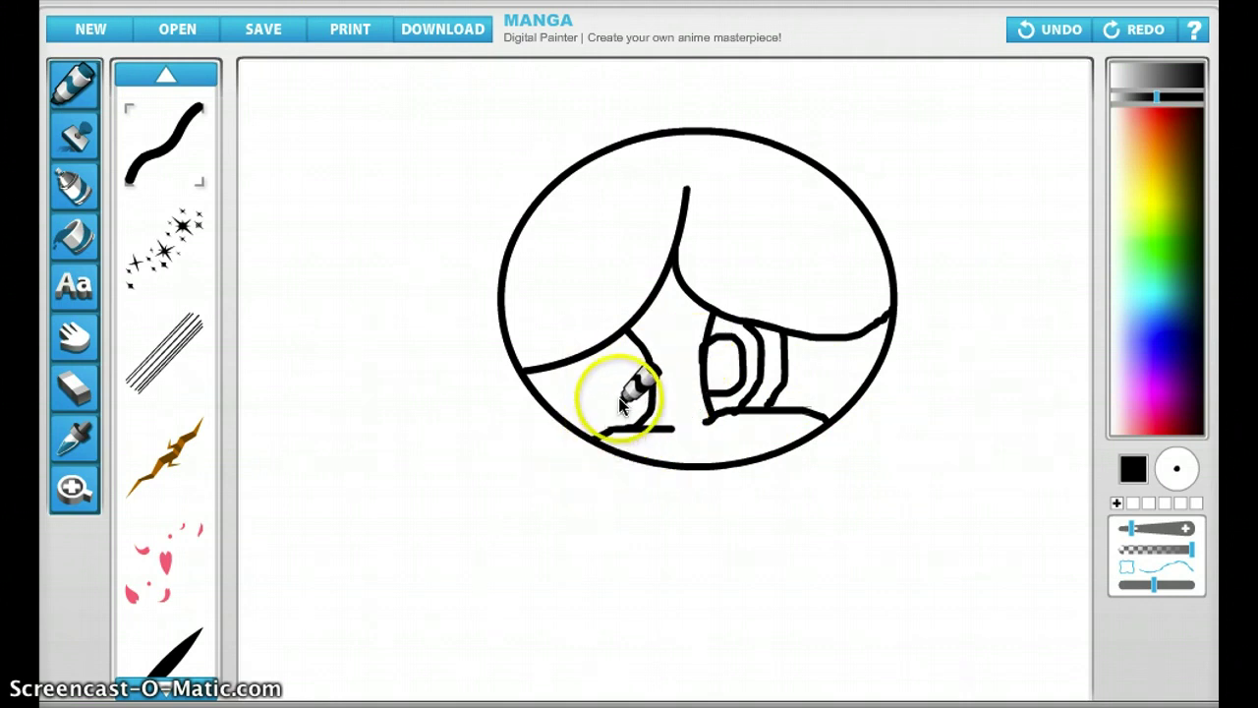
{"action": "mouse_move", "coordinate": [621, 415]}
{"action": "left_mouse_down"}
{"action": "mouse_move", "coordinate": [578, 379]}
{"action": "mouse_move", "coordinate": [573, 418]}
{"action": "left_mouse_up"}
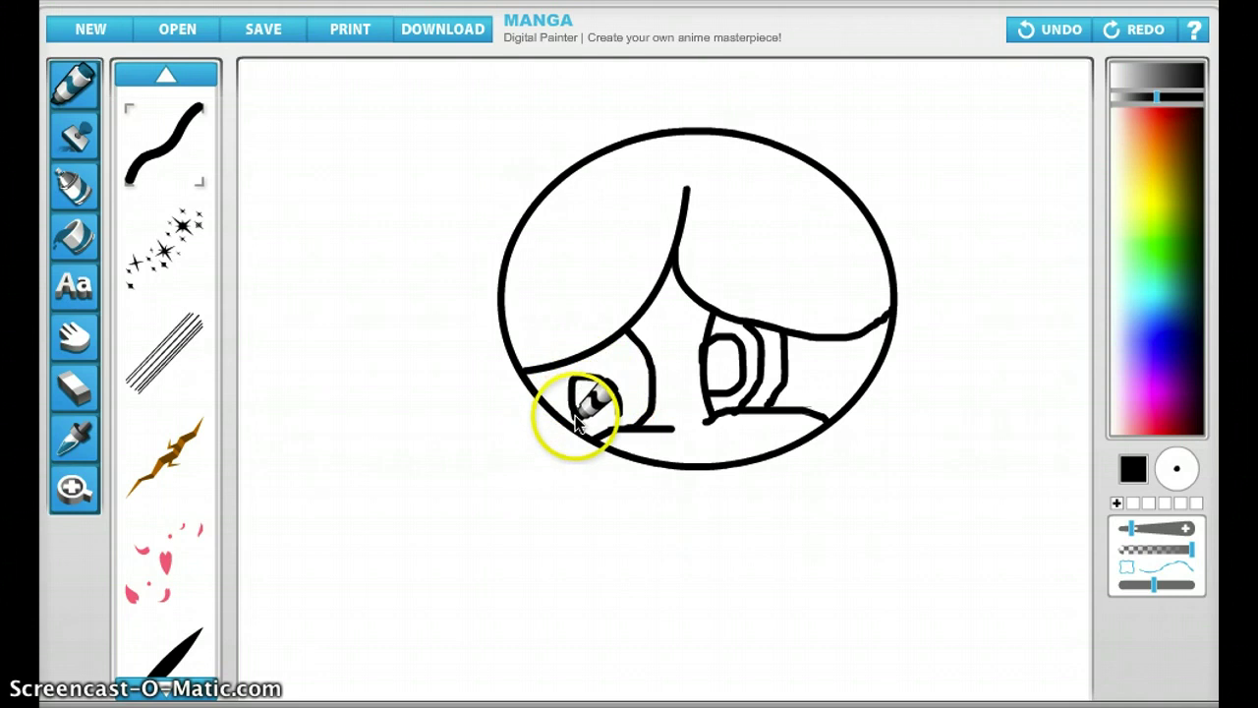
{"action": "mouse_move", "coordinate": [679, 437]}
{"action": "left_mouse_down"}
{"action": "mouse_move", "coordinate": [694, 466]}
{"action": "mouse_move", "coordinate": [697, 430]}
{"action": "left_mouse_up"}
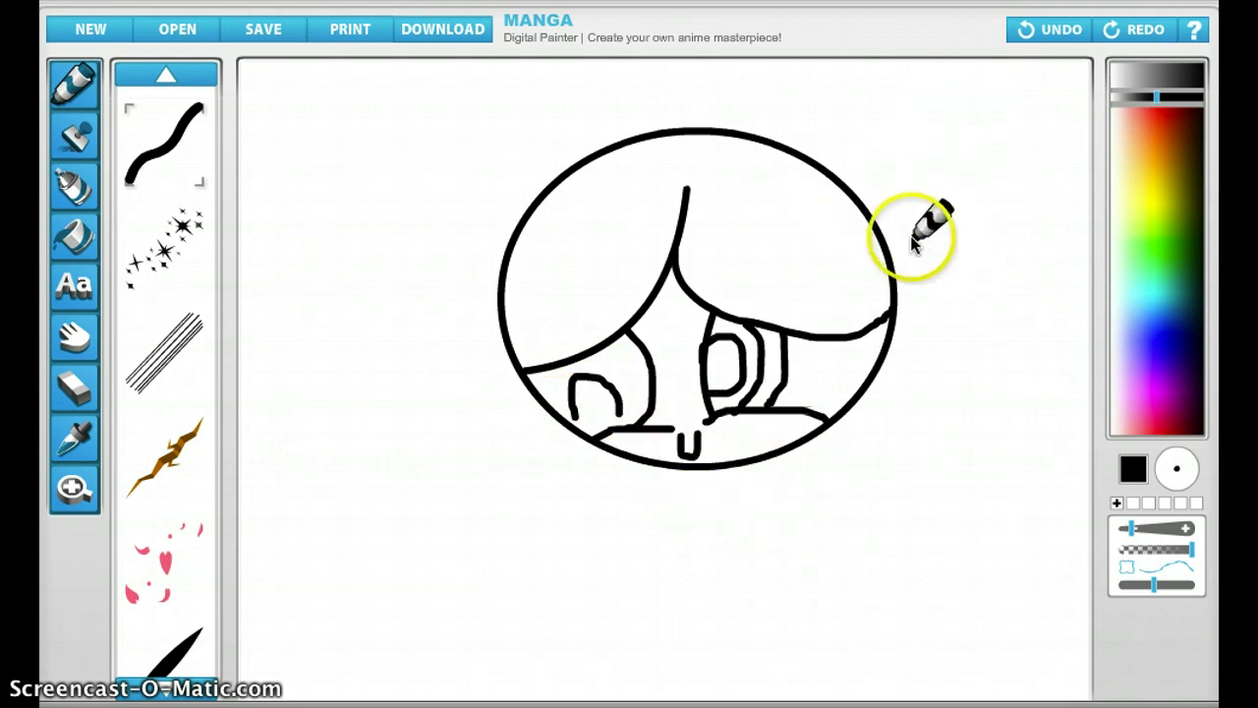
Draw a pigtail on each side of the head, attached to the oval's right and left edges.
{"action": "mouse_move", "coordinate": [896, 285]}
{"action": "left_mouse_down"}
{"action": "mouse_move", "coordinate": [893, 205]}
{"action": "mouse_move", "coordinate": [939, 211]}
{"action": "left_mouse_up"}
{"action": "mouse_move", "coordinate": [952, 285]}
{"action": "left_mouse_down"}
{"action": "mouse_move", "coordinate": [923, 344]}
{"action": "mouse_move", "coordinate": [923, 379]}
{"action": "mouse_move", "coordinate": [937, 383]}
{"action": "mouse_move", "coordinate": [887, 356]}
{"action": "left_mouse_up"}
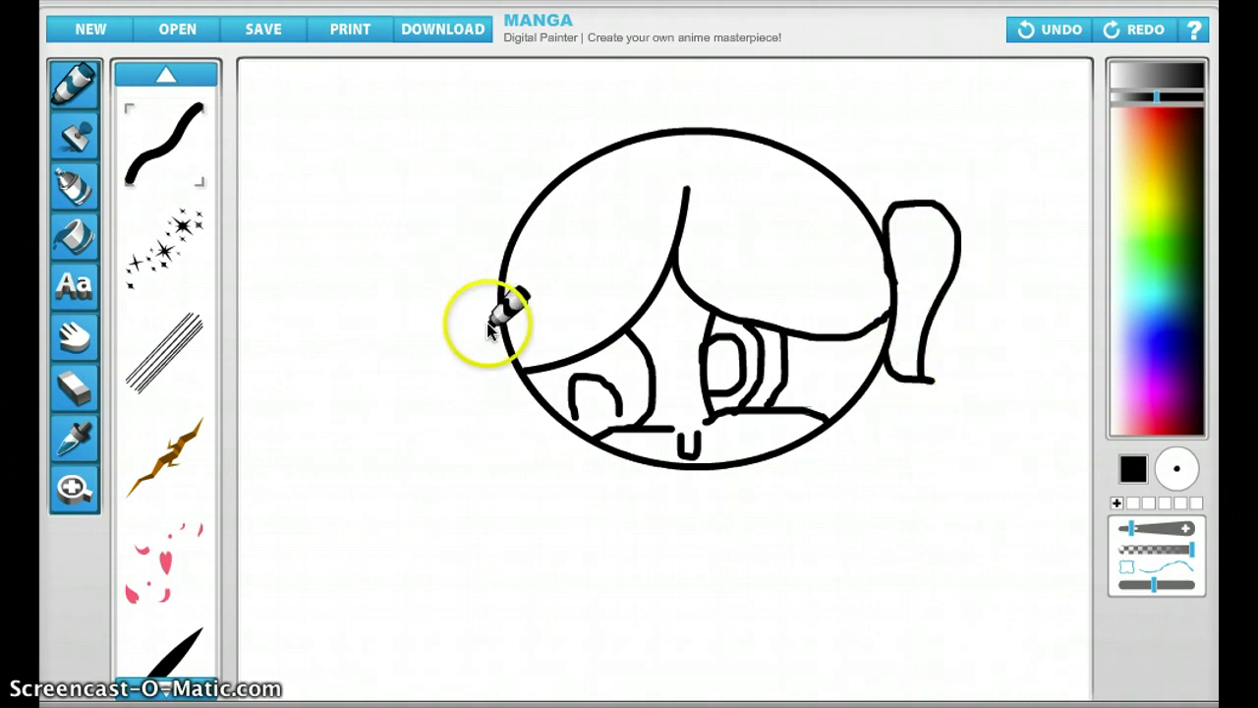
{"action": "mouse_move", "coordinate": [500, 327]}
{"action": "left_mouse_down"}
{"action": "mouse_move", "coordinate": [476, 304]}
{"action": "mouse_move", "coordinate": [450, 318]}
{"action": "mouse_move", "coordinate": [441, 358]}
{"action": "mouse_move", "coordinate": [471, 415]}
{"action": "mouse_move", "coordinate": [473, 453]}
{"action": "mouse_move", "coordinate": [501, 439]}
{"action": "mouse_move", "coordinate": [521, 378]}
{"action": "left_mouse_up"}
Erase the left eye's lower line and redraw it with the black brush, ending short of the mouth.
{"action": "left_click", "coordinate": [80, 383]}
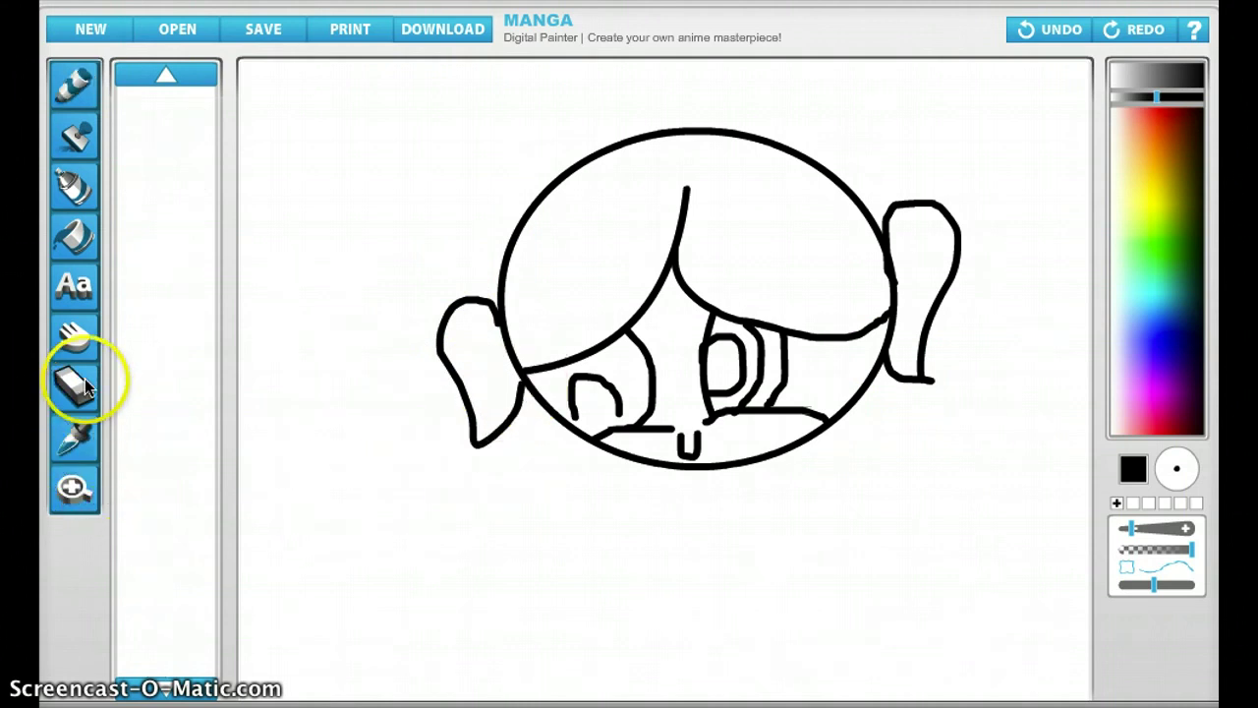
{"action": "left_click_drag", "start_coordinate": [668, 388], "coordinate": [668, 439]}
{"action": "left_click", "coordinate": [80, 80]}
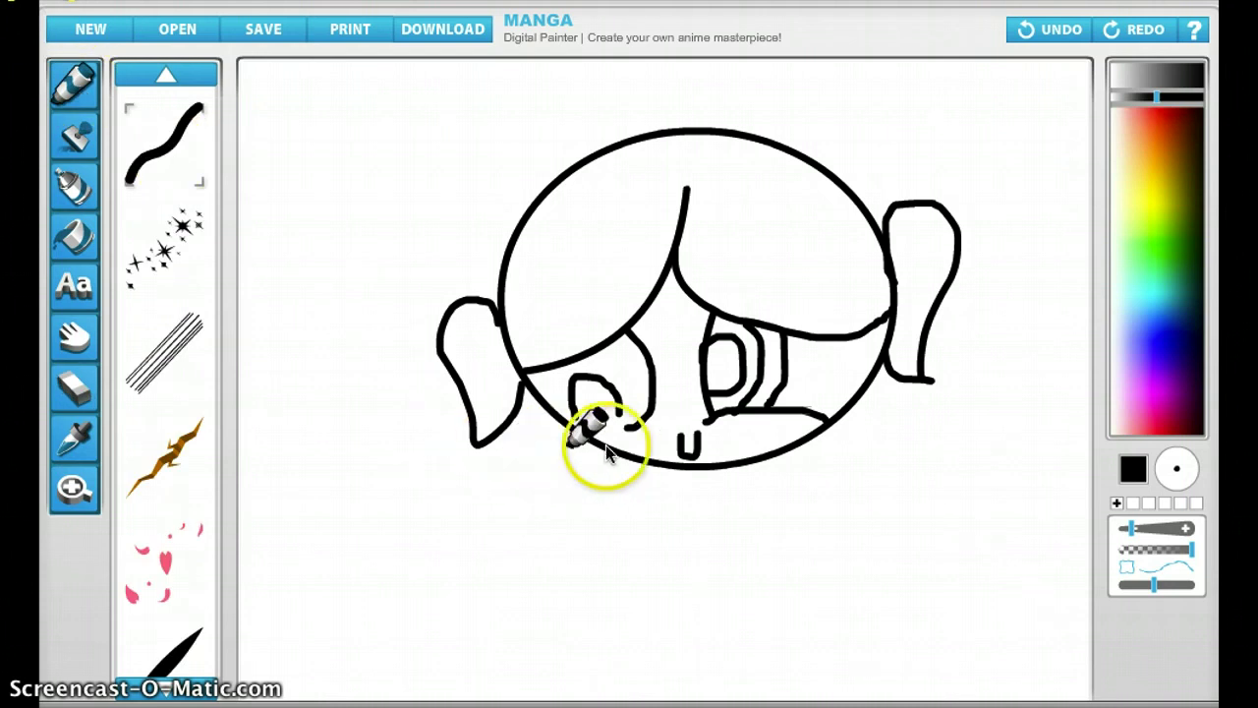
{"action": "left_click_drag", "start_coordinate": [656, 433], "coordinate": [583, 430]}
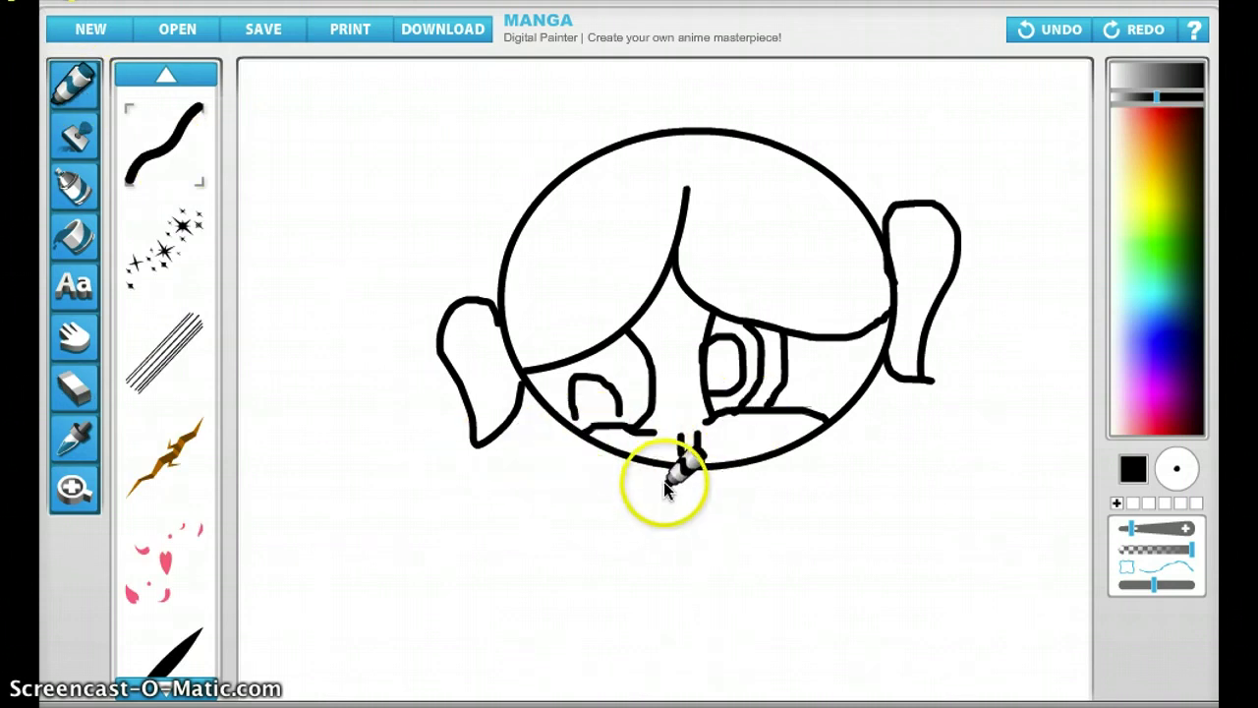
Draw a slanted rectangular body below the chin, with two parallel belt lines across its middle.
{"action": "left_click_drag", "start_coordinate": [669, 470], "coordinate": [615, 558]}
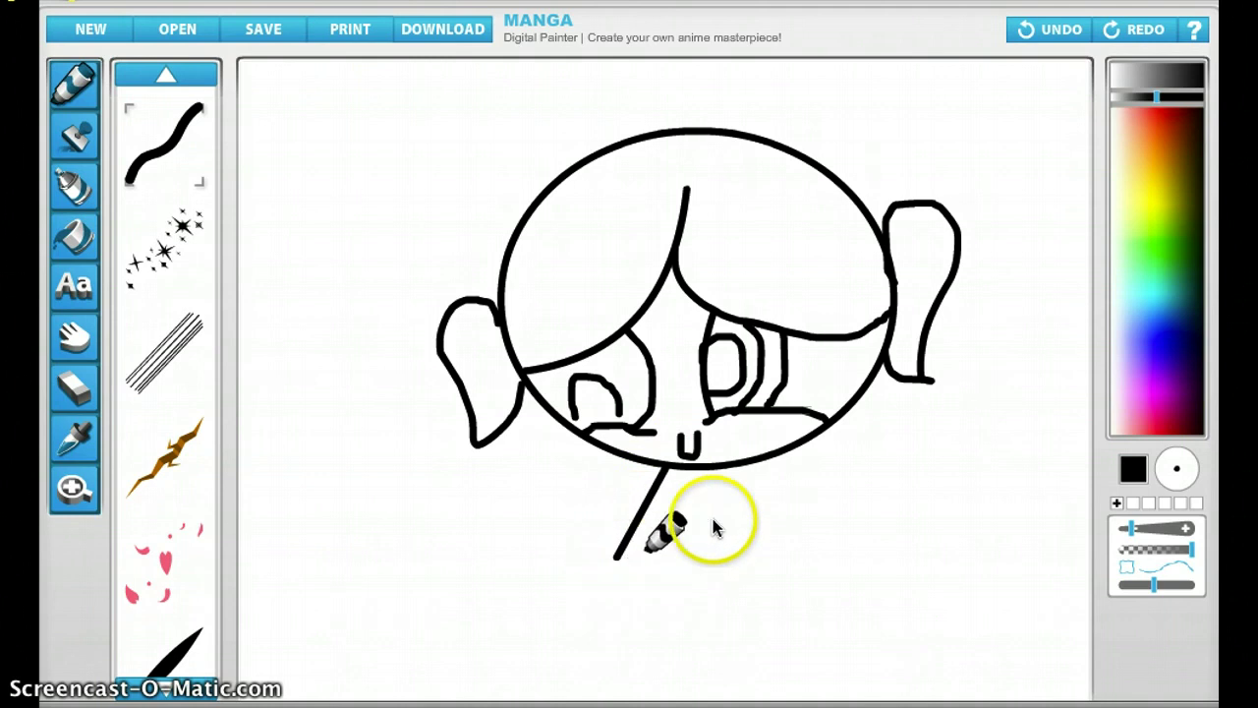
{"action": "mouse_move", "coordinate": [740, 468]}
{"action": "left_mouse_down"}
{"action": "mouse_move", "coordinate": [684, 584]}
{"action": "mouse_move", "coordinate": [629, 567]}
{"action": "mouse_move", "coordinate": [683, 582]}
{"action": "left_mouse_up"}
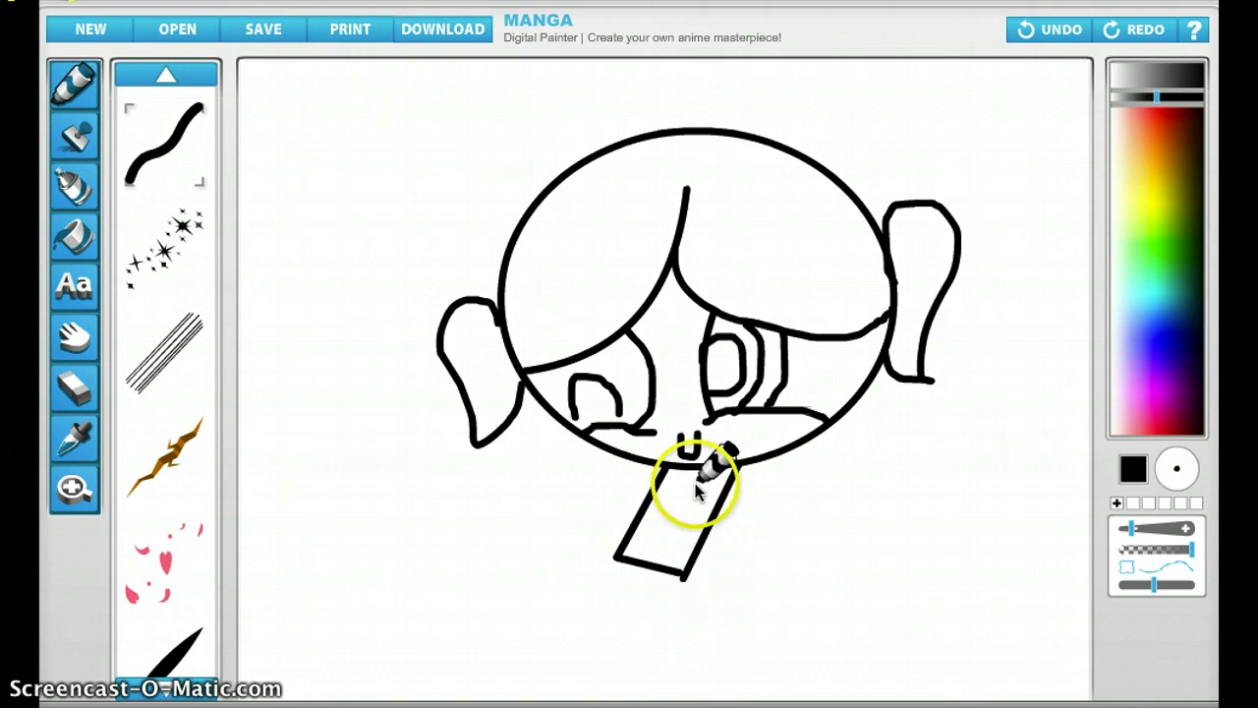
{"action": "left_click_drag", "start_coordinate": [651, 490], "coordinate": [723, 499]}
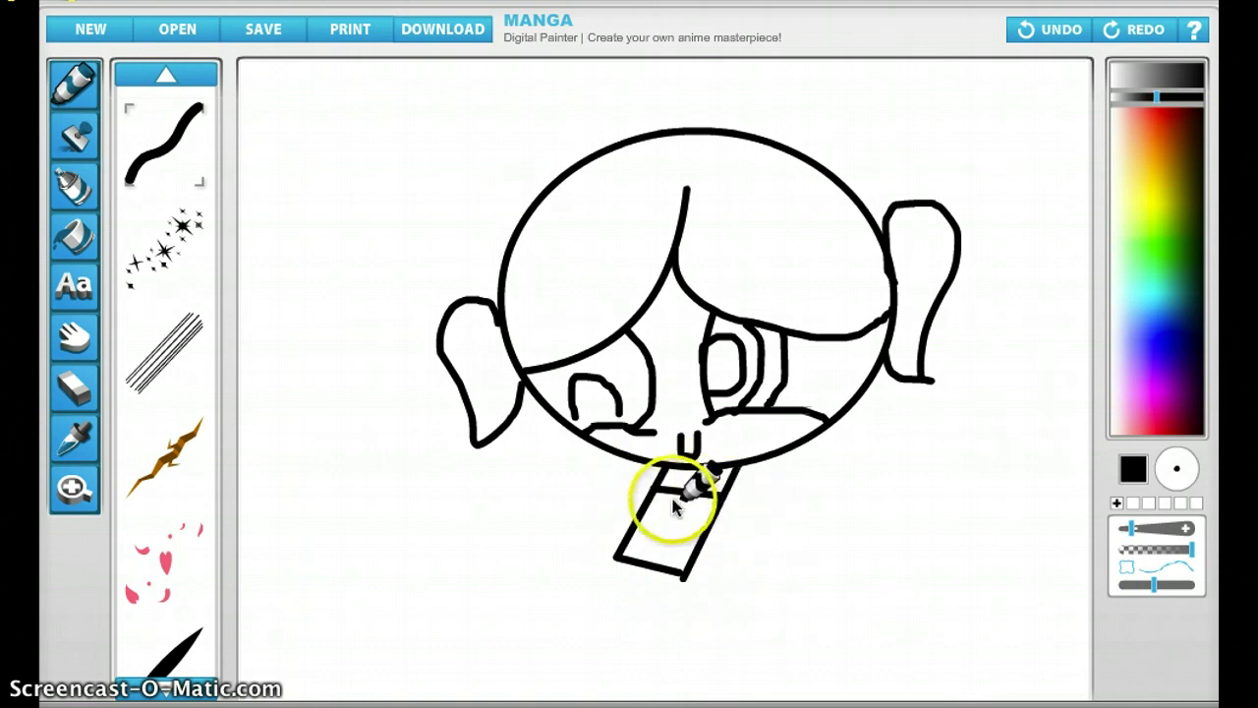
{"action": "left_click", "coordinate": [1070, 31]}
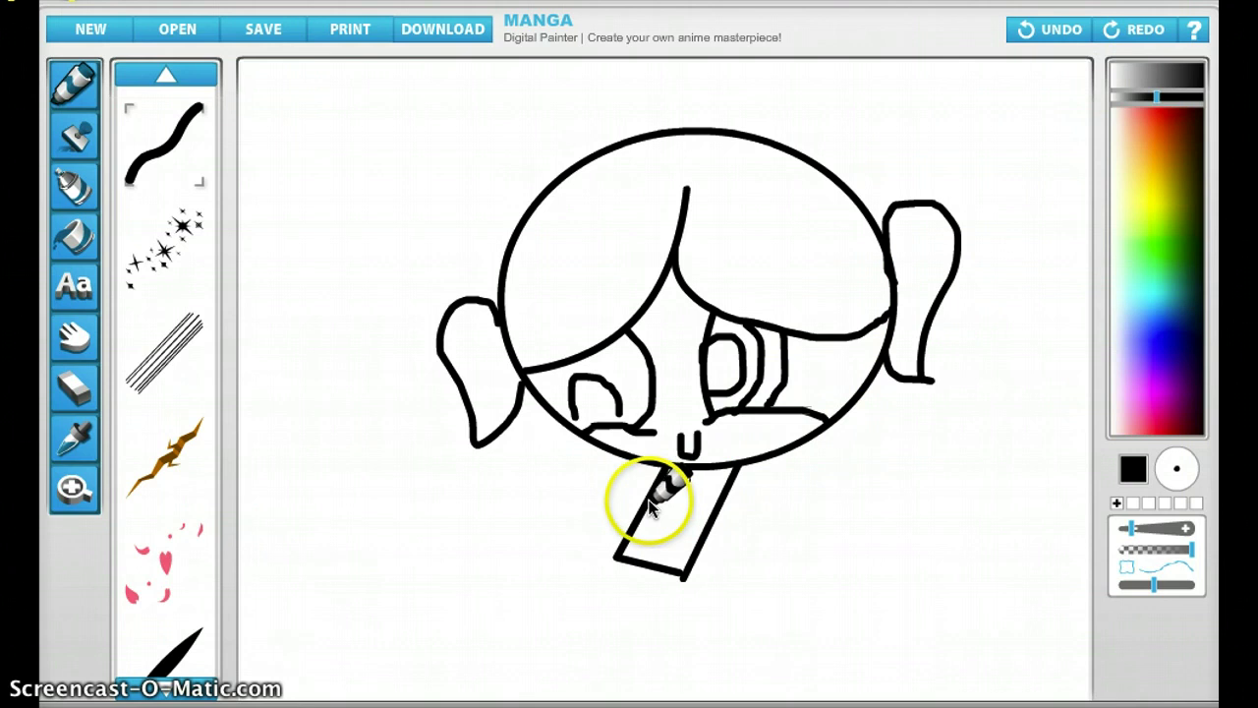
{"action": "mouse_move", "coordinate": [713, 513]}
{"action": "left_mouse_down"}
{"action": "mouse_move", "coordinate": [639, 513]}
{"action": "mouse_move", "coordinate": [700, 523]}
{"action": "left_mouse_up"}
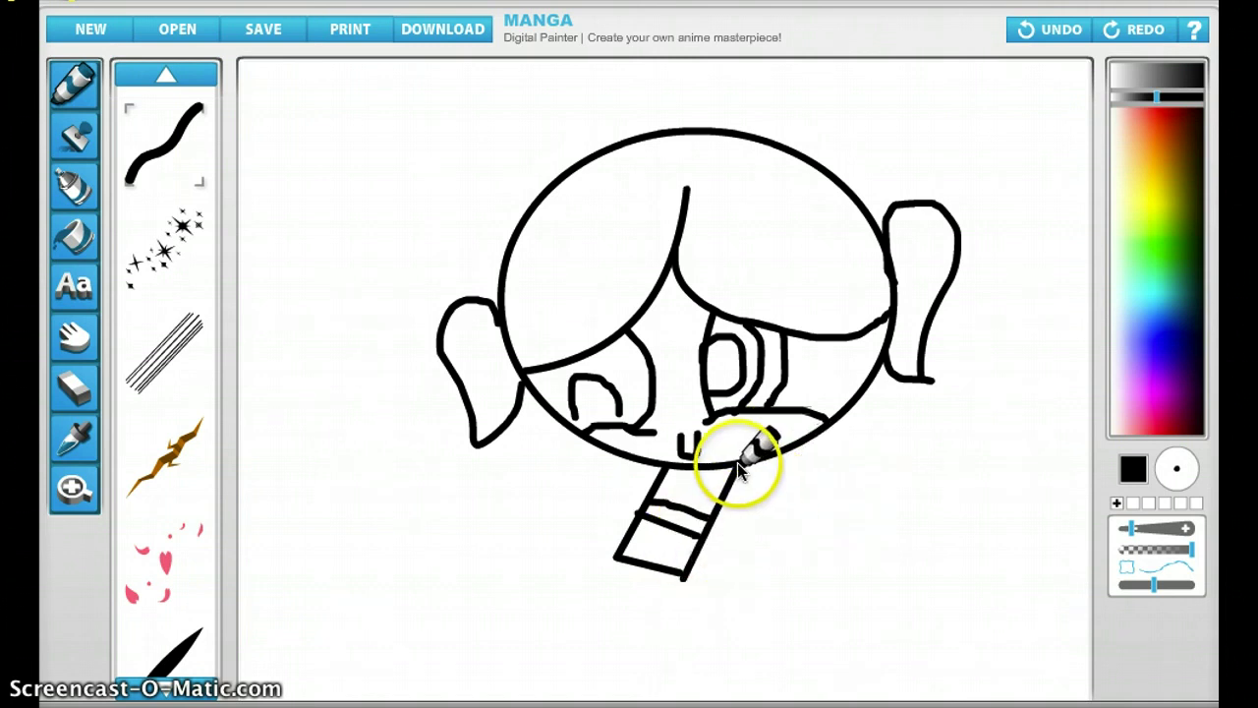
Draw a bent, looped arm on the body's right side and a straight rounded arm extending from its left side.
{"action": "left_click_drag", "start_coordinate": [739, 470], "coordinate": [765, 586]}
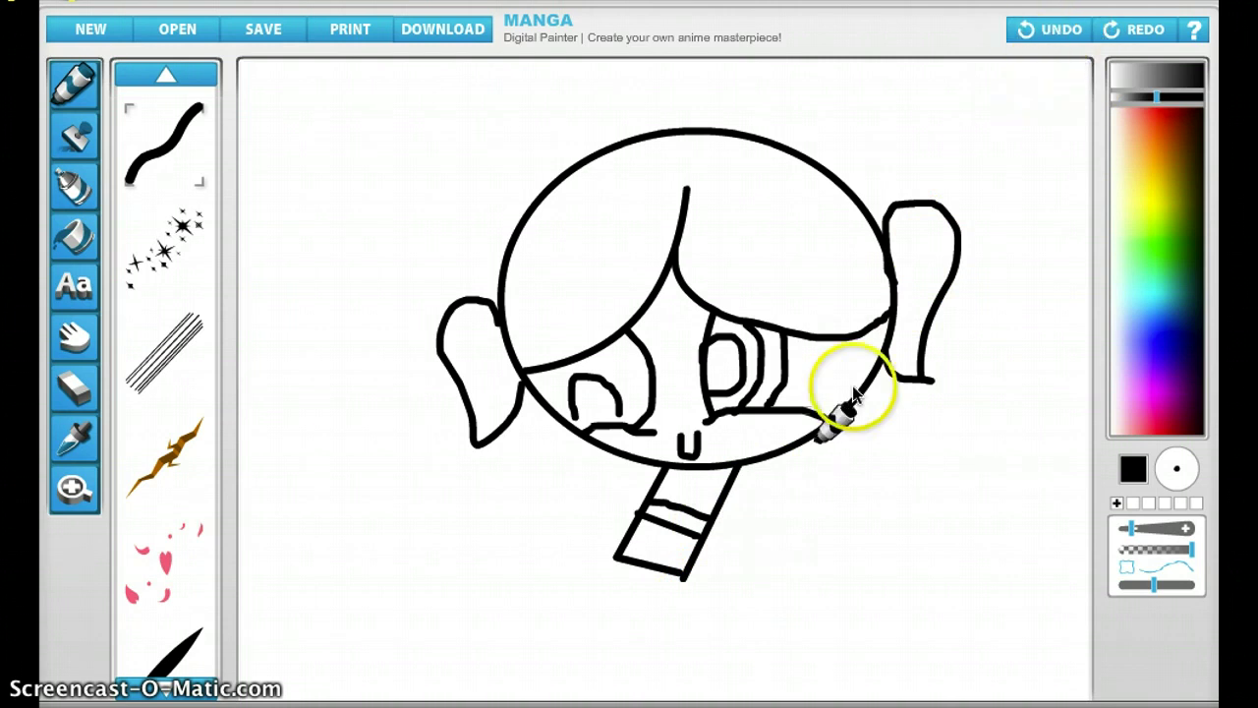
{"action": "mouse_move", "coordinate": [739, 470]}
{"action": "left_mouse_down"}
{"action": "mouse_move", "coordinate": [781, 496]}
{"action": "mouse_move", "coordinate": [757, 541]}
{"action": "mouse_move", "coordinate": [719, 542]}
{"action": "mouse_move", "coordinate": [710, 529]}
{"action": "mouse_move", "coordinate": [744, 500]}
{"action": "mouse_move", "coordinate": [735, 492]}
{"action": "left_mouse_up"}
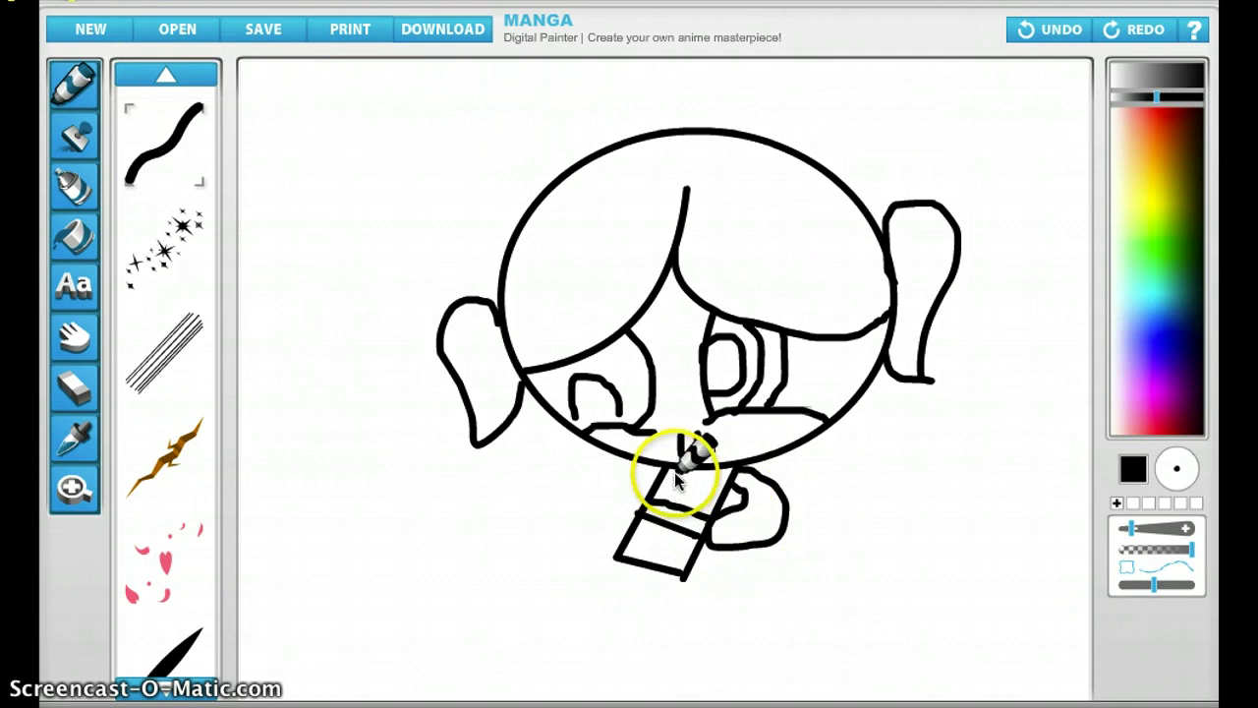
{"action": "mouse_move", "coordinate": [660, 463]}
{"action": "left_mouse_down"}
{"action": "mouse_move", "coordinate": [590, 473]}
{"action": "mouse_move", "coordinate": [568, 493]}
{"action": "mouse_move", "coordinate": [585, 510]}
{"action": "mouse_move", "coordinate": [646, 504]}
{"action": "left_mouse_up"}
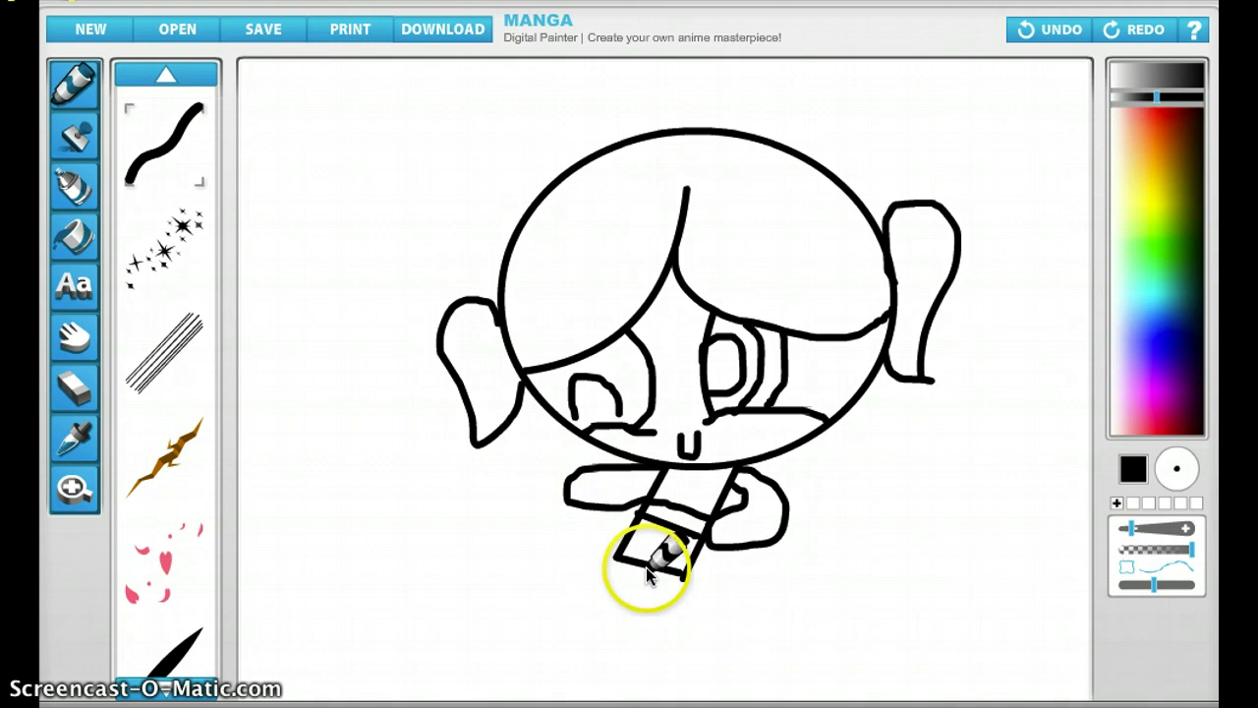
Draw two overlapping legs slanting down and left from the dress, each with a shoe line and small curved strap at the foot.
{"action": "mouse_move", "coordinate": [645, 566]}
{"action": "left_mouse_down"}
{"action": "mouse_move", "coordinate": [591, 574]}
{"action": "mouse_move", "coordinate": [565, 598]}
{"action": "mouse_move", "coordinate": [592, 658]}
{"action": "mouse_move", "coordinate": [624, 646]}
{"action": "mouse_move", "coordinate": [613, 608]}
{"action": "mouse_move", "coordinate": [683, 576]}
{"action": "left_mouse_up"}
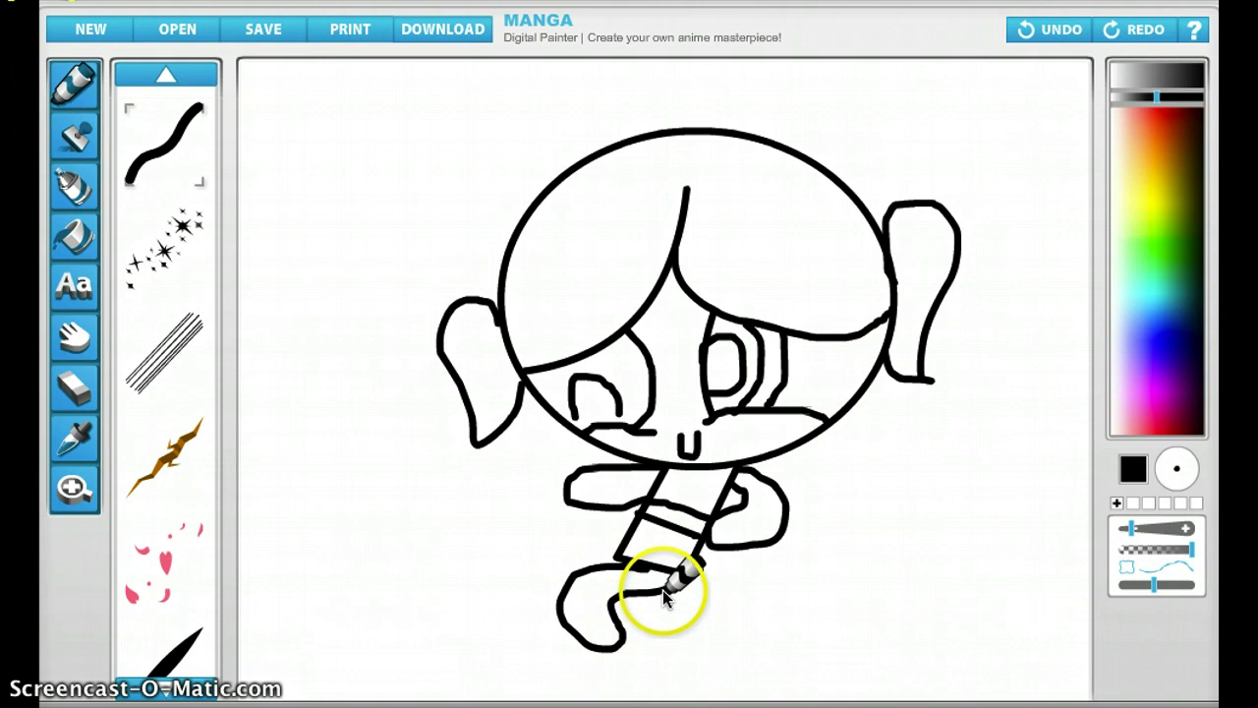
{"action": "left_click", "coordinate": [1042, 38]}
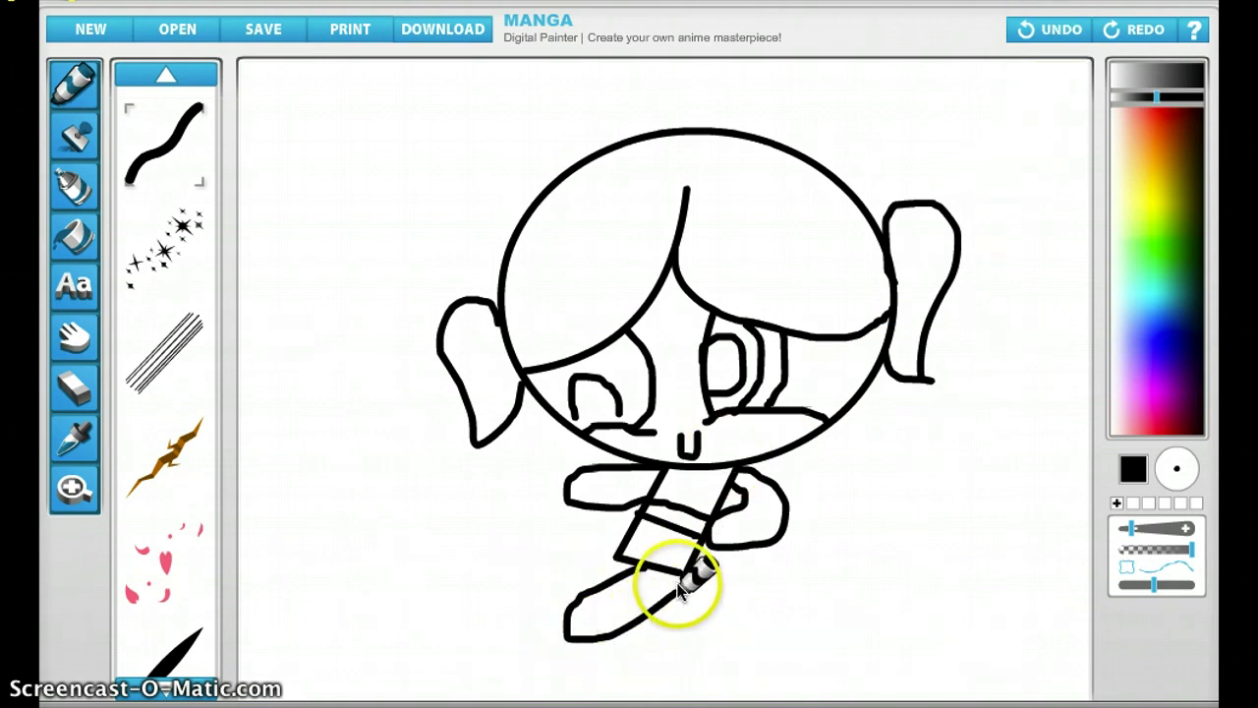
{"action": "left_click_drag", "start_coordinate": [686, 578], "coordinate": [619, 557]}
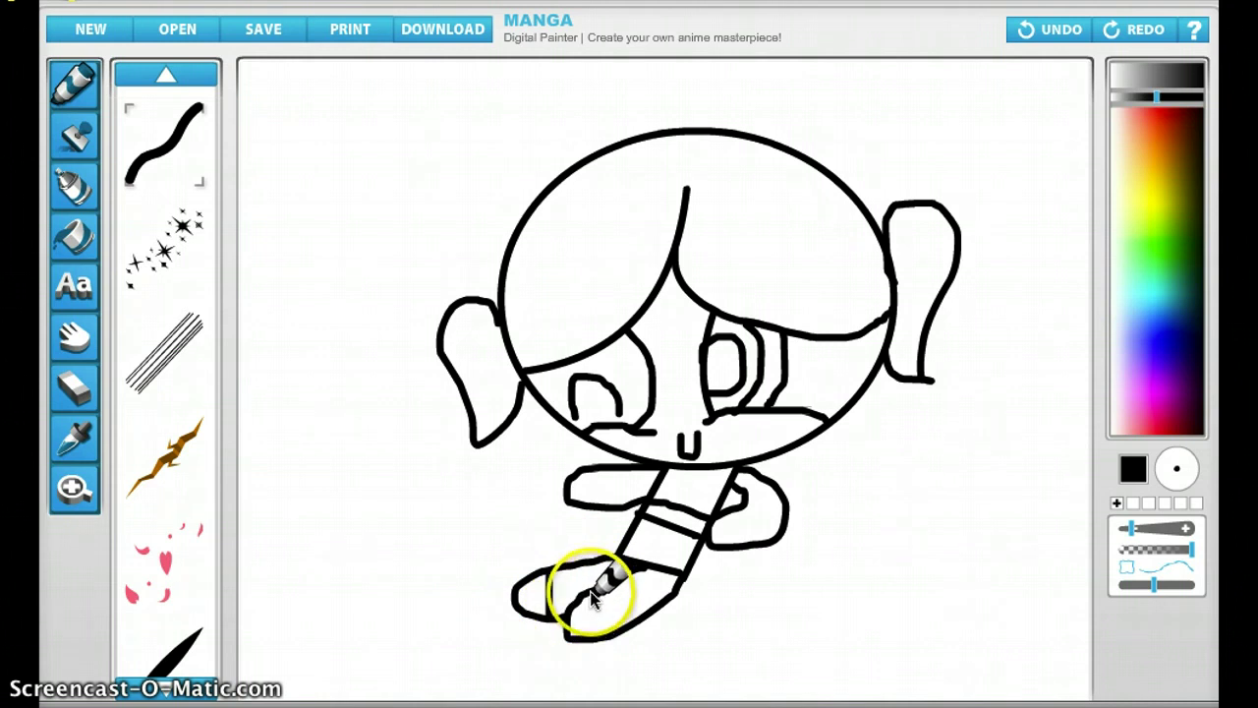
{"action": "left_click_drag", "start_coordinate": [591, 600], "coordinate": [595, 637]}
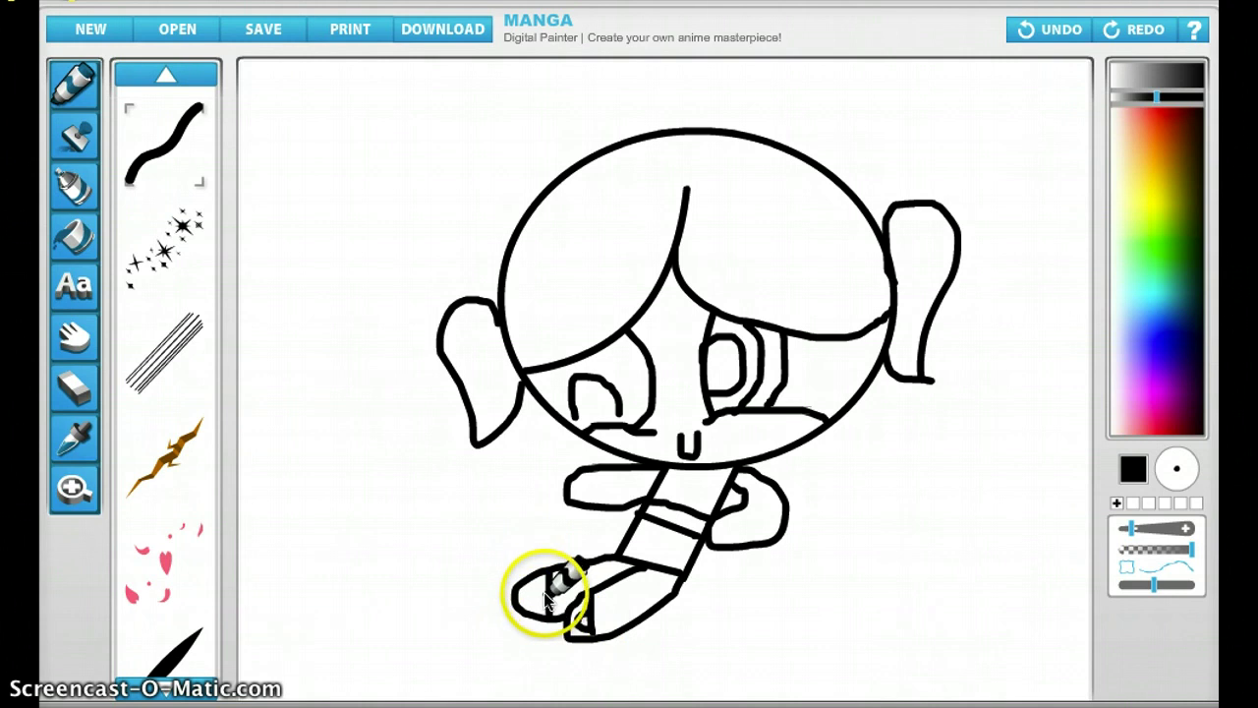
{"action": "mouse_move", "coordinate": [546, 602]}
{"action": "left_mouse_down"}
{"action": "mouse_move", "coordinate": [535, 598]}
{"action": "mouse_move", "coordinate": [547, 616]}
{"action": "left_mouse_up"}
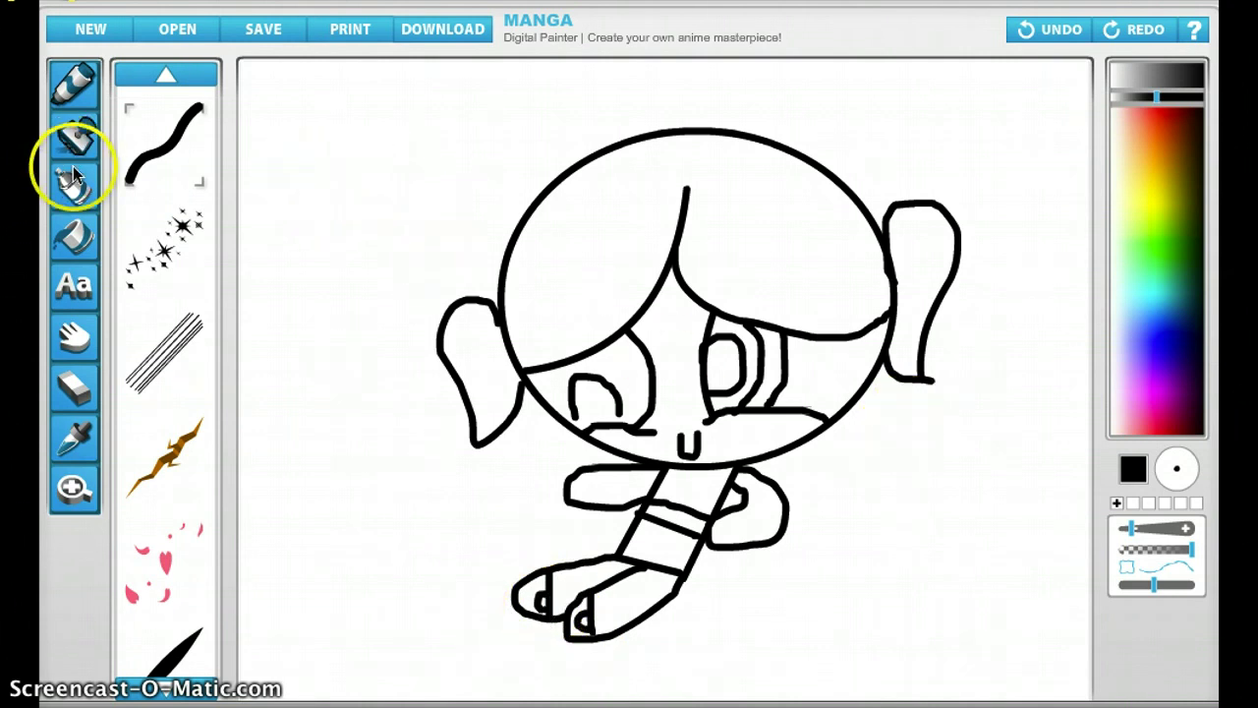
Fill the left eye, the right eye's outer iris band and both dress sections with medium blue.
{"action": "left_click", "coordinate": [74, 236]}
{"action": "left_click_drag", "start_coordinate": [1151, 263], "coordinate": [1158, 320]}
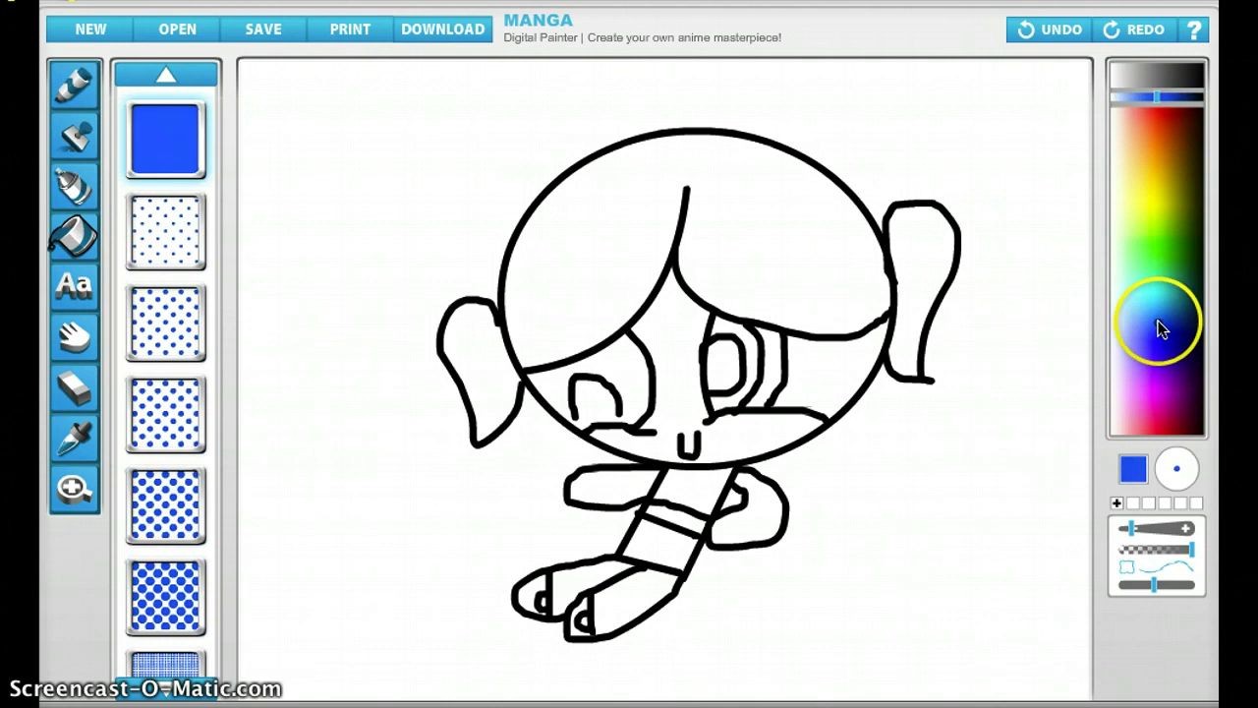
{"action": "left_click", "coordinate": [781, 349]}
{"action": "left_click", "coordinate": [621, 367]}
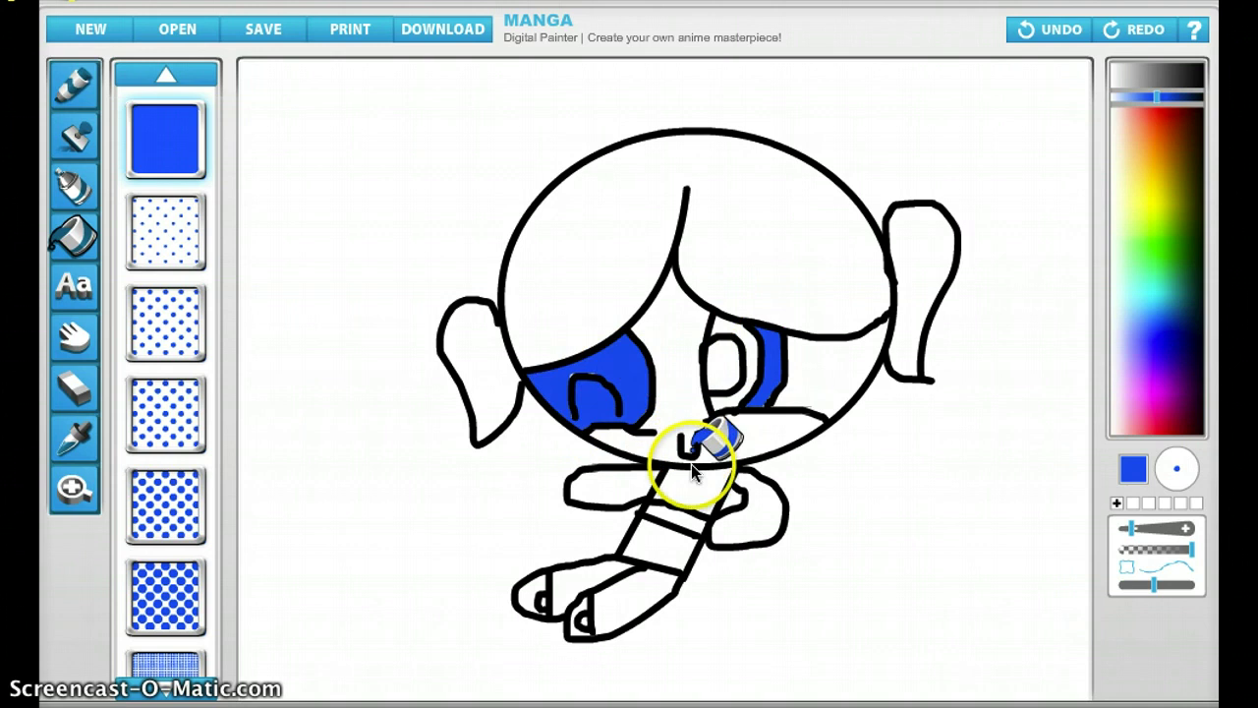
{"action": "left_click", "coordinate": [700, 488]}
{"action": "left_click", "coordinate": [655, 556]}
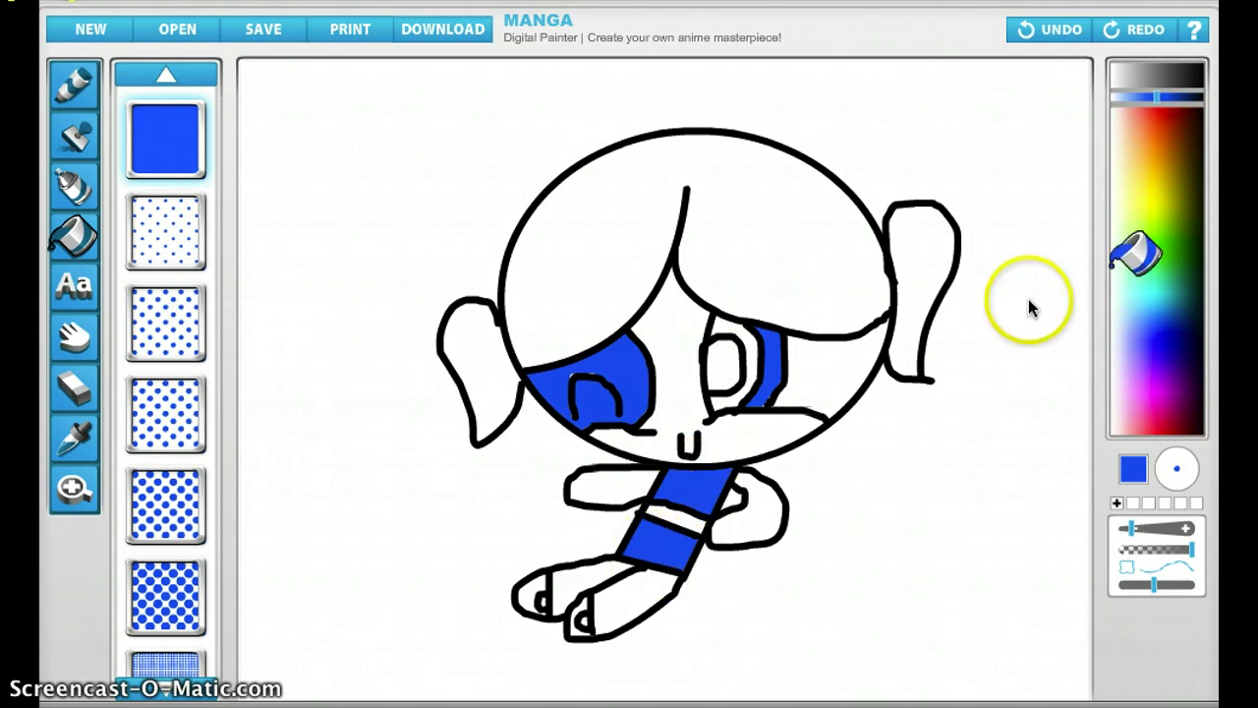
Fill the right eye's area around the pupil, the belt and both shoes with black.
{"action": "left_click", "coordinate": [1202, 70]}
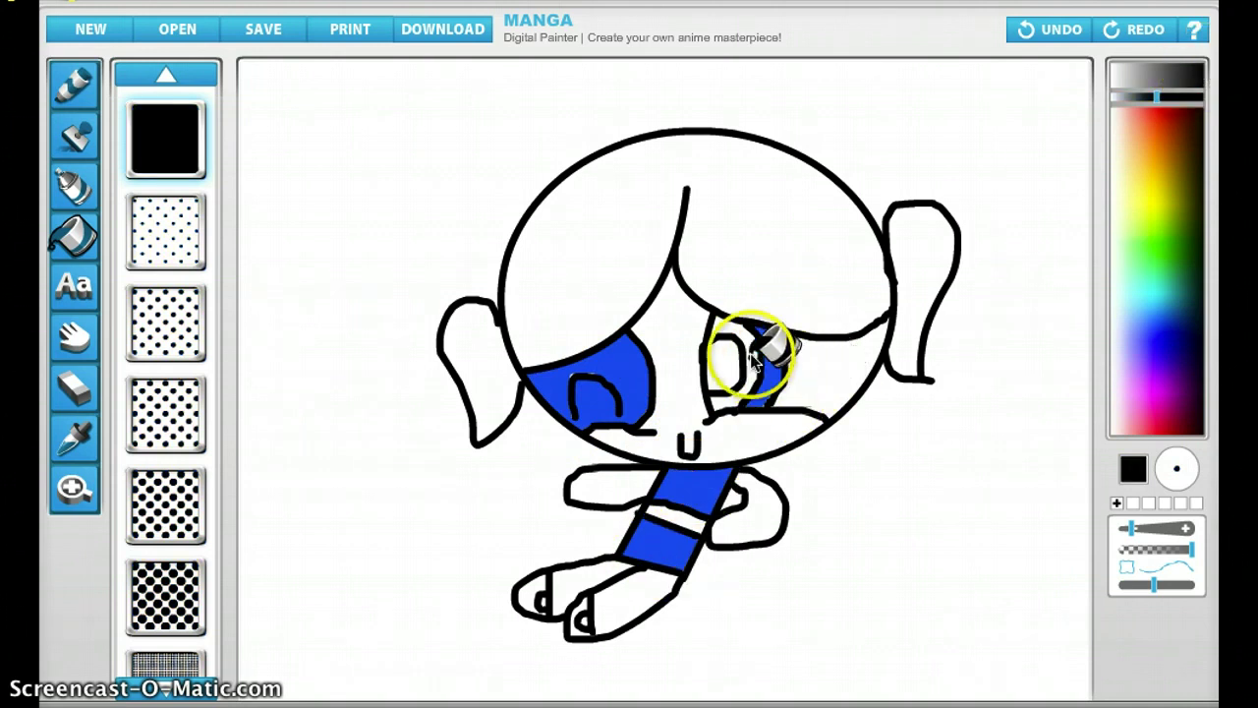
{"action": "left_click", "coordinate": [676, 511]}
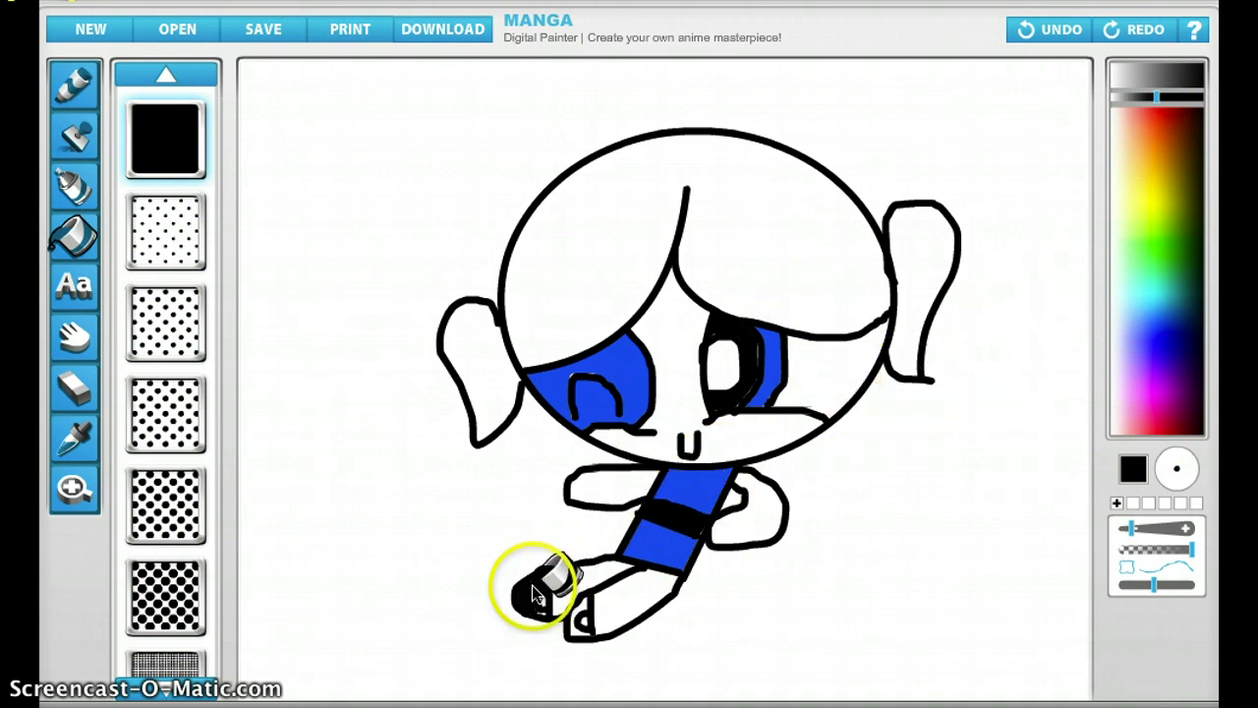
{"action": "left_click", "coordinate": [578, 617]}
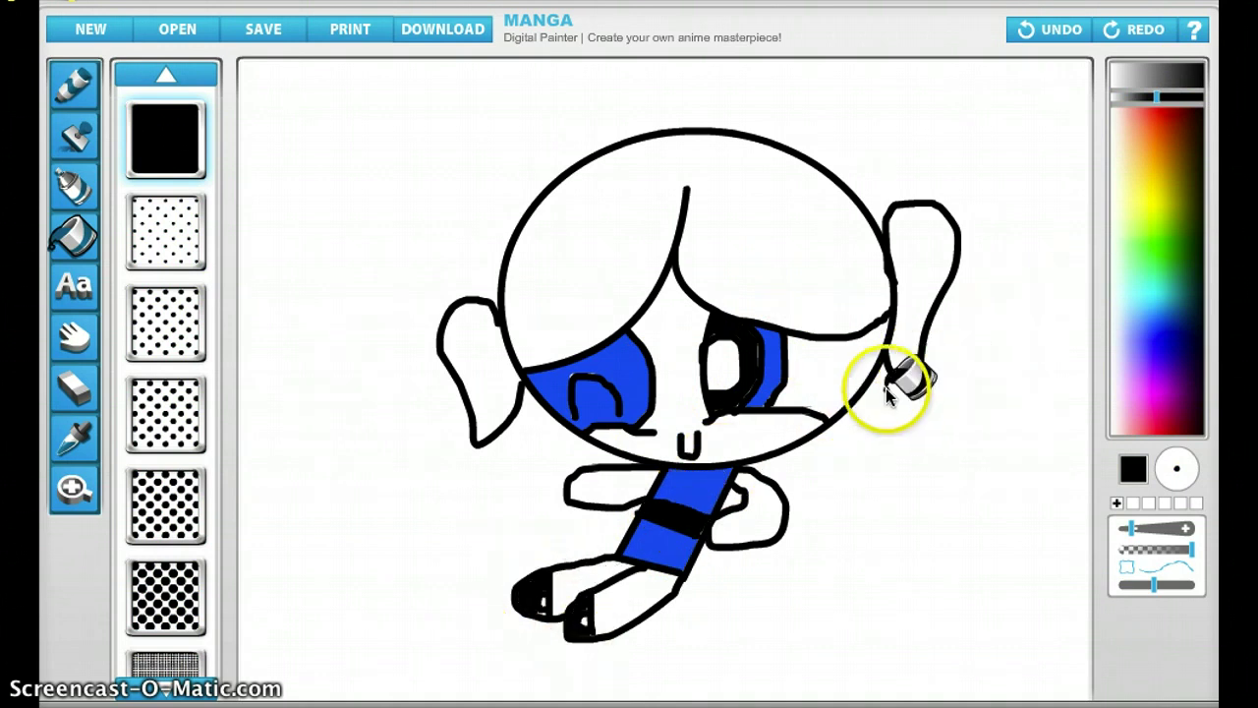
Fill the hair and both pigtails with light yellow.
{"action": "left_click", "coordinate": [1170, 241]}
{"action": "left_click", "coordinate": [1170, 203]}
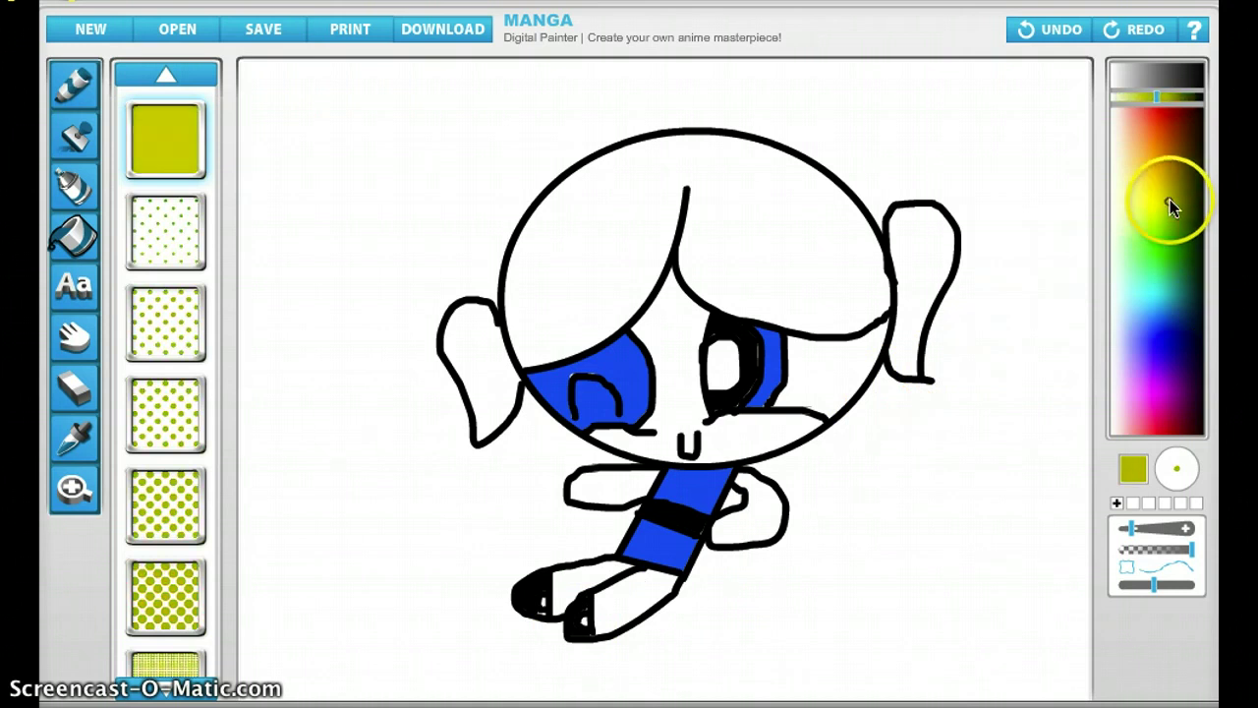
{"action": "left_click", "coordinate": [1160, 198]}
{"action": "left_click", "coordinate": [1165, 191]}
{"action": "left_click", "coordinate": [1155, 197]}
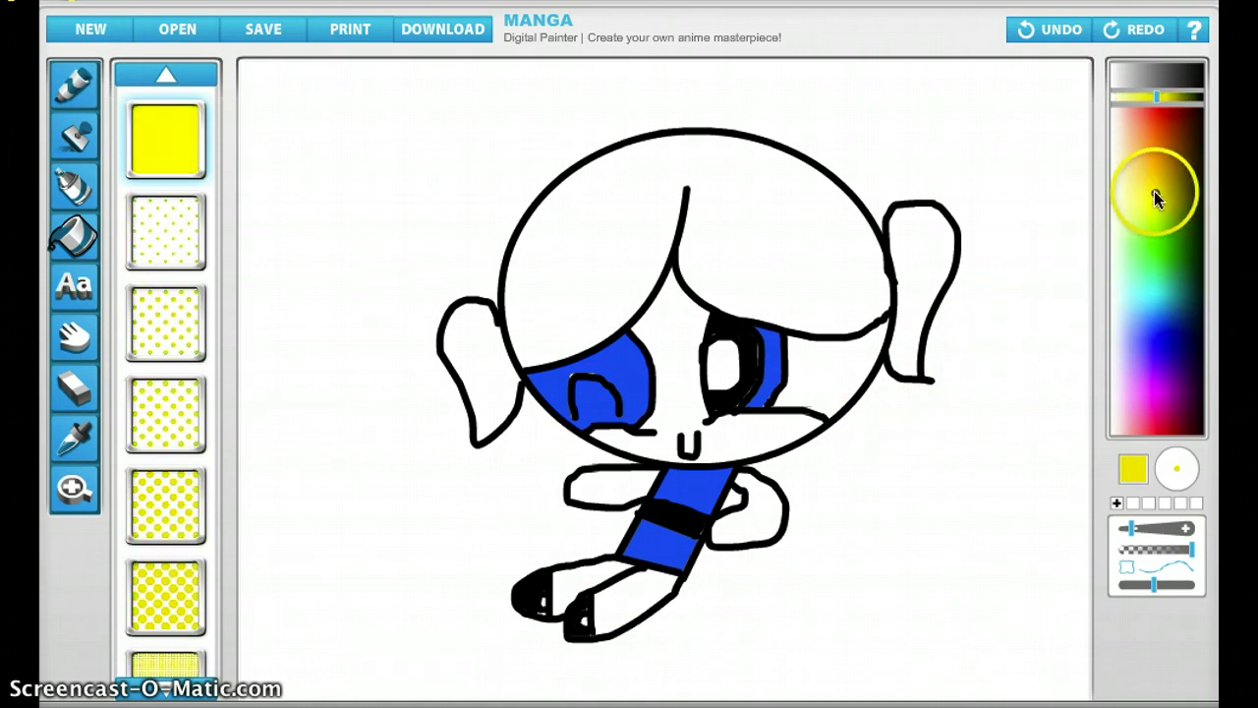
{"action": "left_click", "coordinate": [1155, 200]}
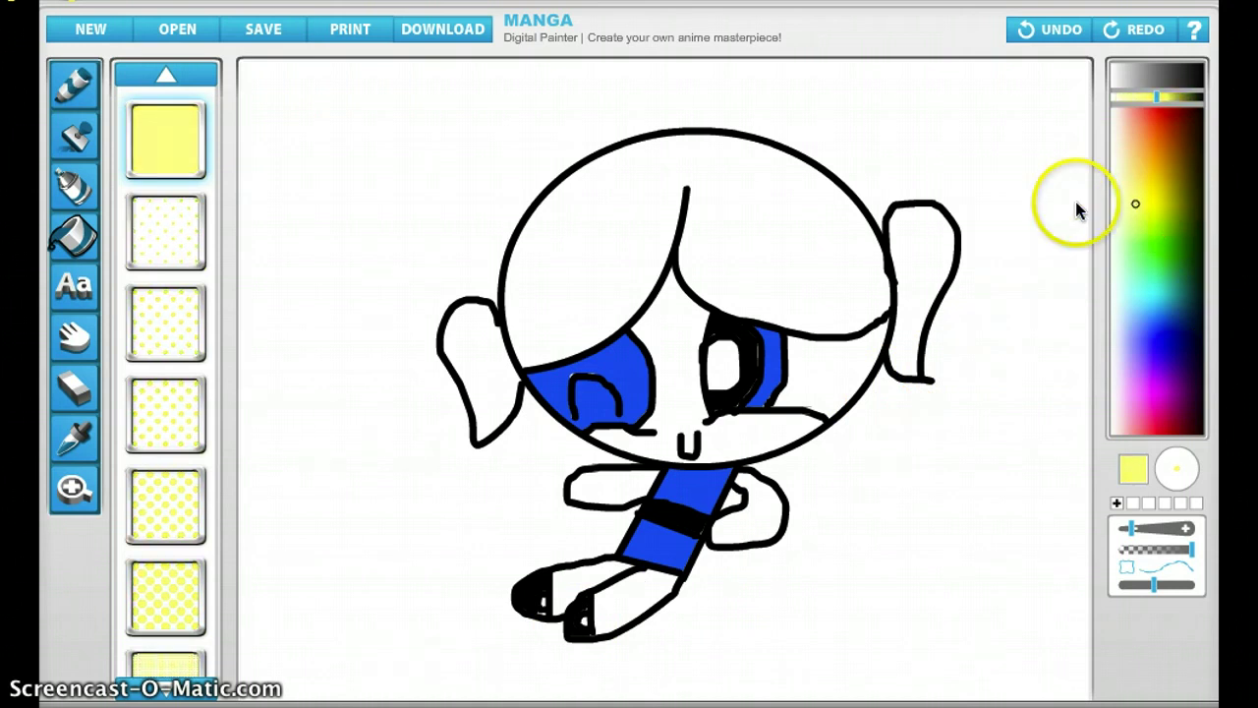
{"action": "left_click", "coordinate": [764, 225]}
{"action": "left_click", "coordinate": [919, 236]}
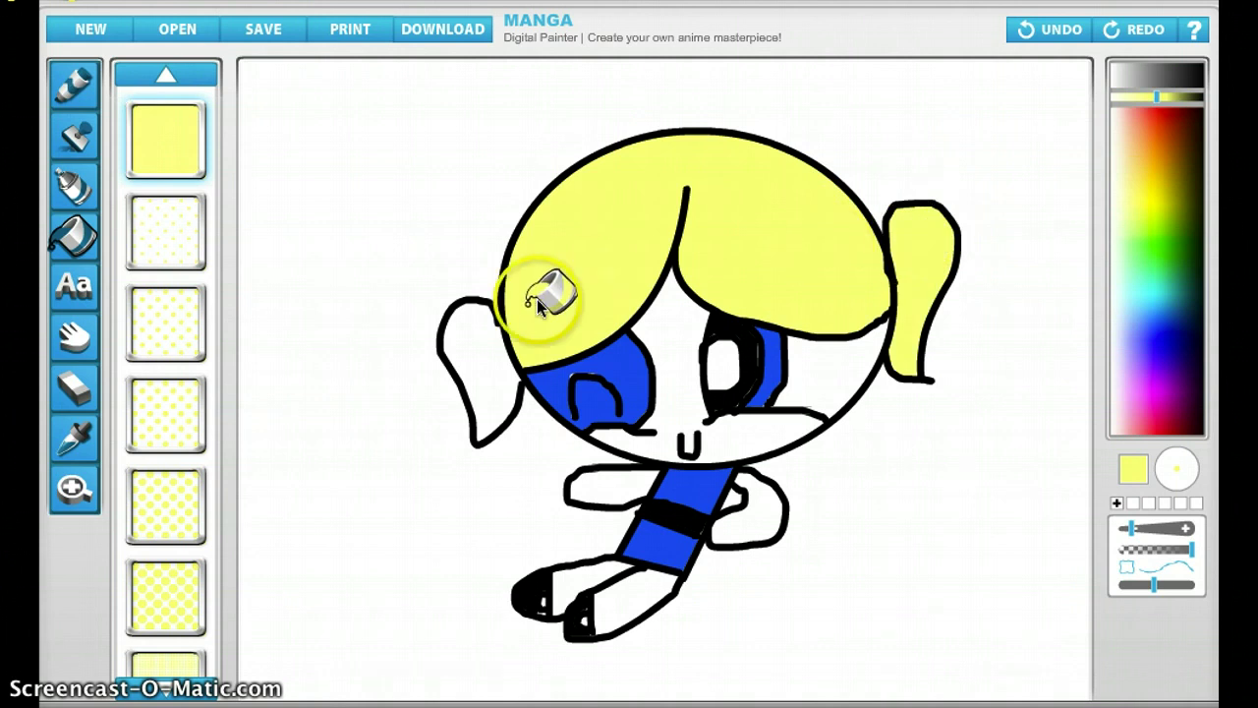
{"action": "left_click", "coordinate": [479, 335]}
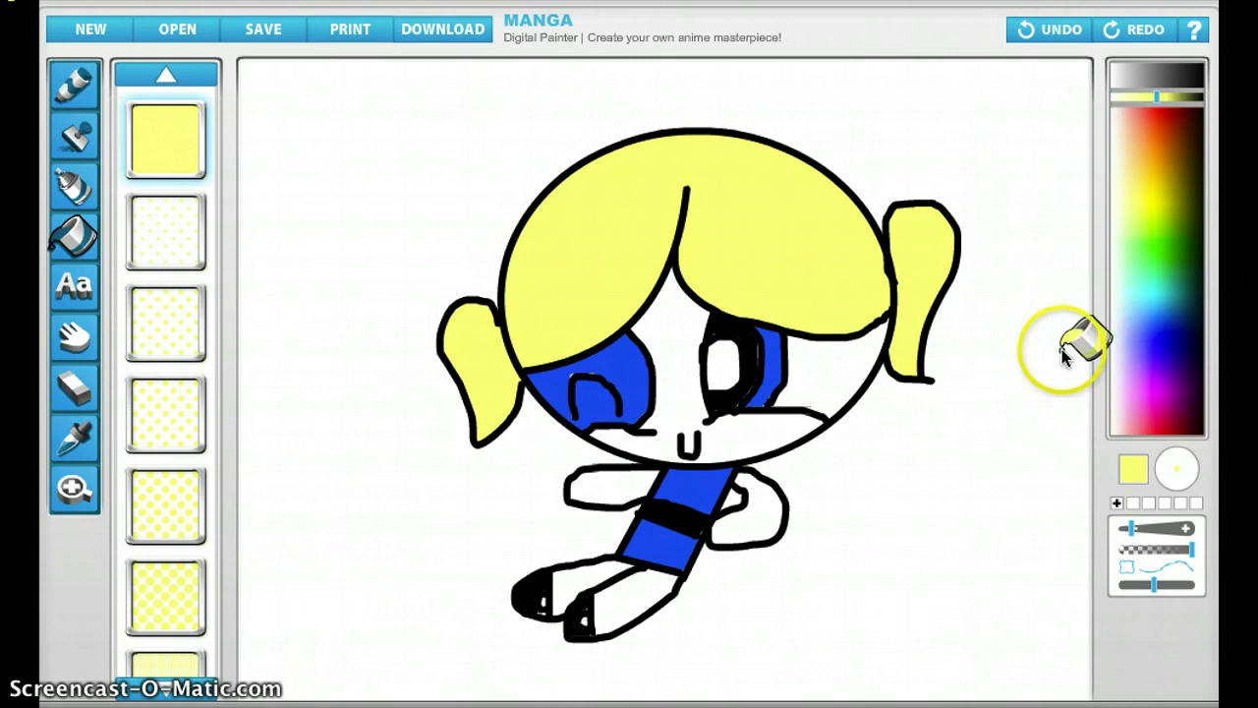
Refill the blue areas of both eyes and both dress sections with a deeper, darker blue.
{"action": "left_click", "coordinate": [1176, 339]}
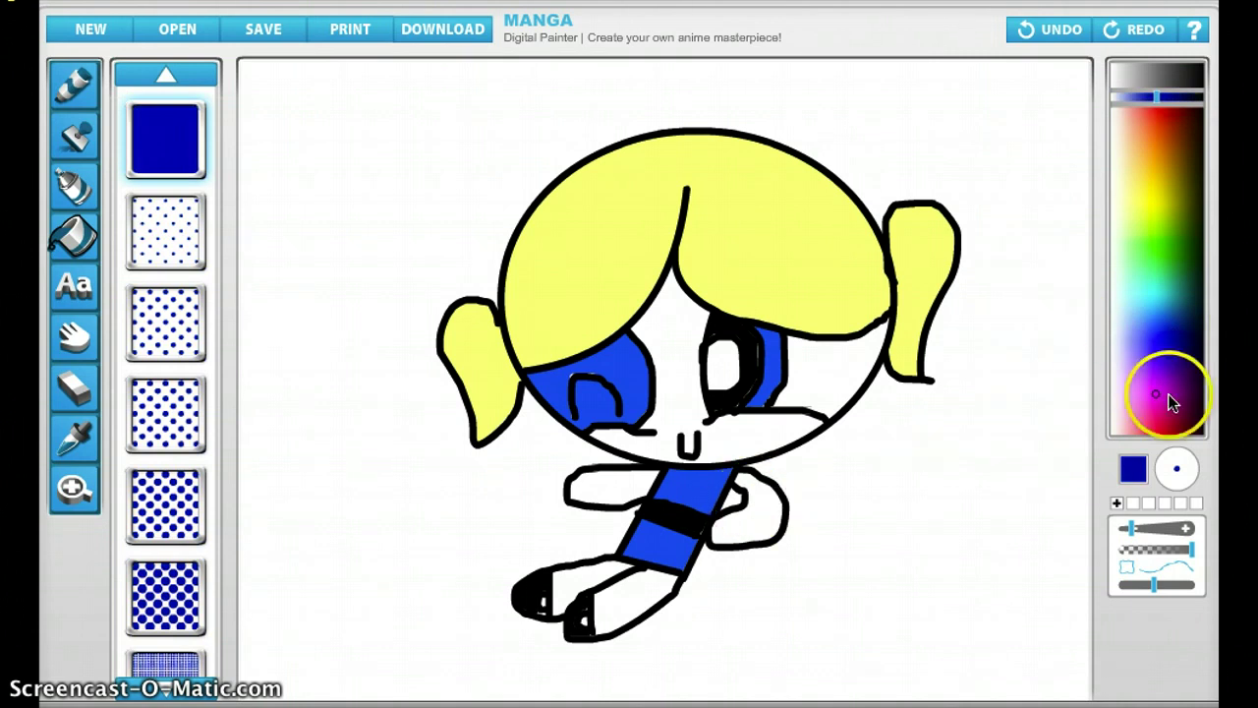
{"action": "left_click", "coordinate": [1191, 337]}
{"action": "left_click", "coordinate": [1176, 338]}
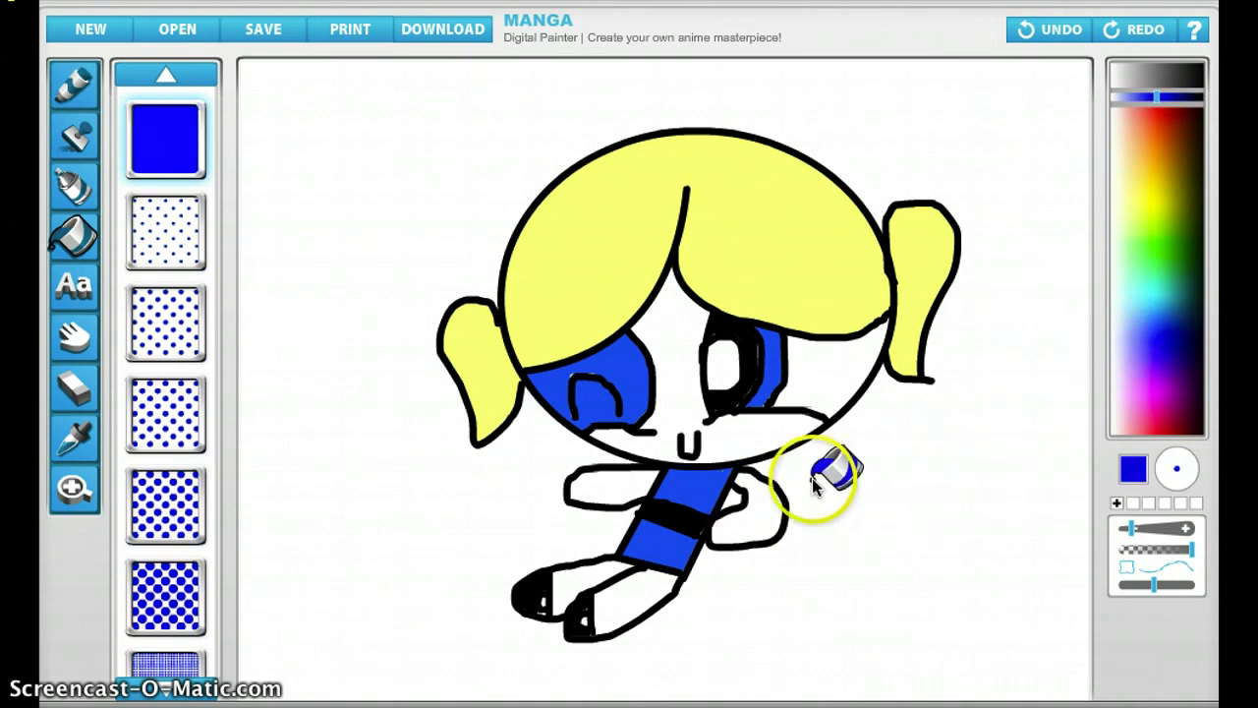
{"action": "left_click", "coordinate": [665, 554]}
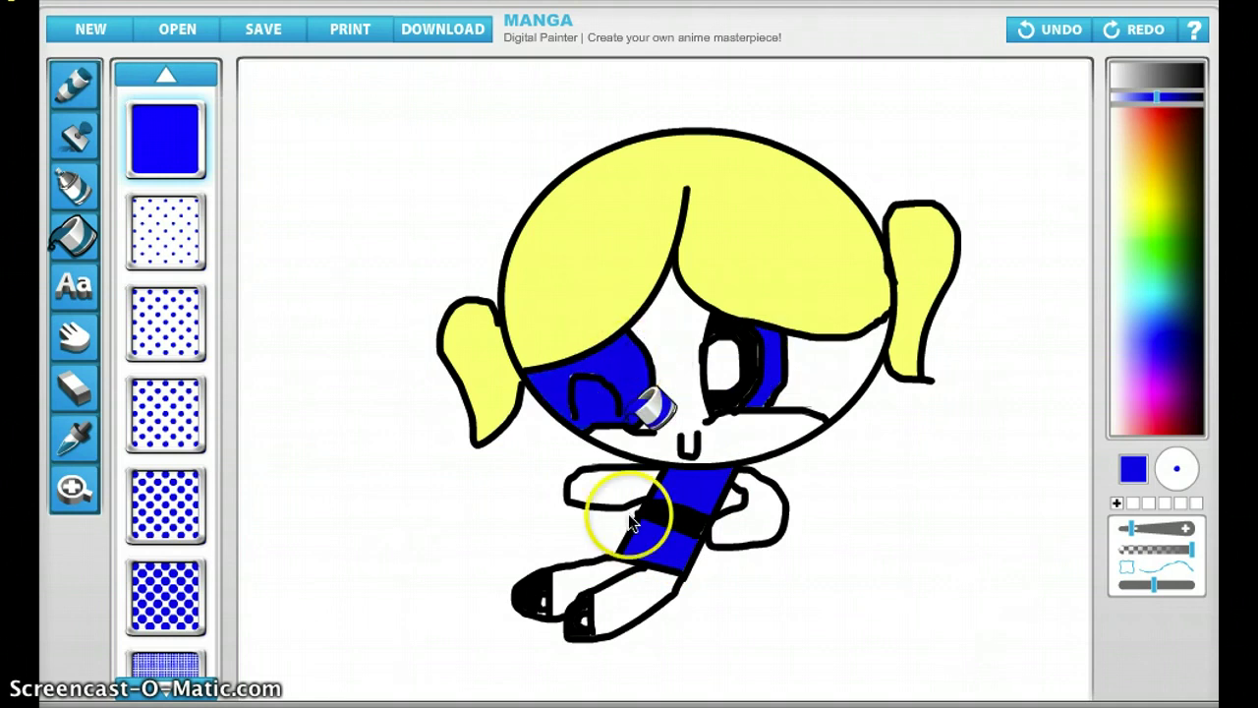
Fill the face and both arms with a light peach skin tone.
{"action": "left_click", "coordinate": [1160, 151]}
{"action": "left_click", "coordinate": [1130, 164]}
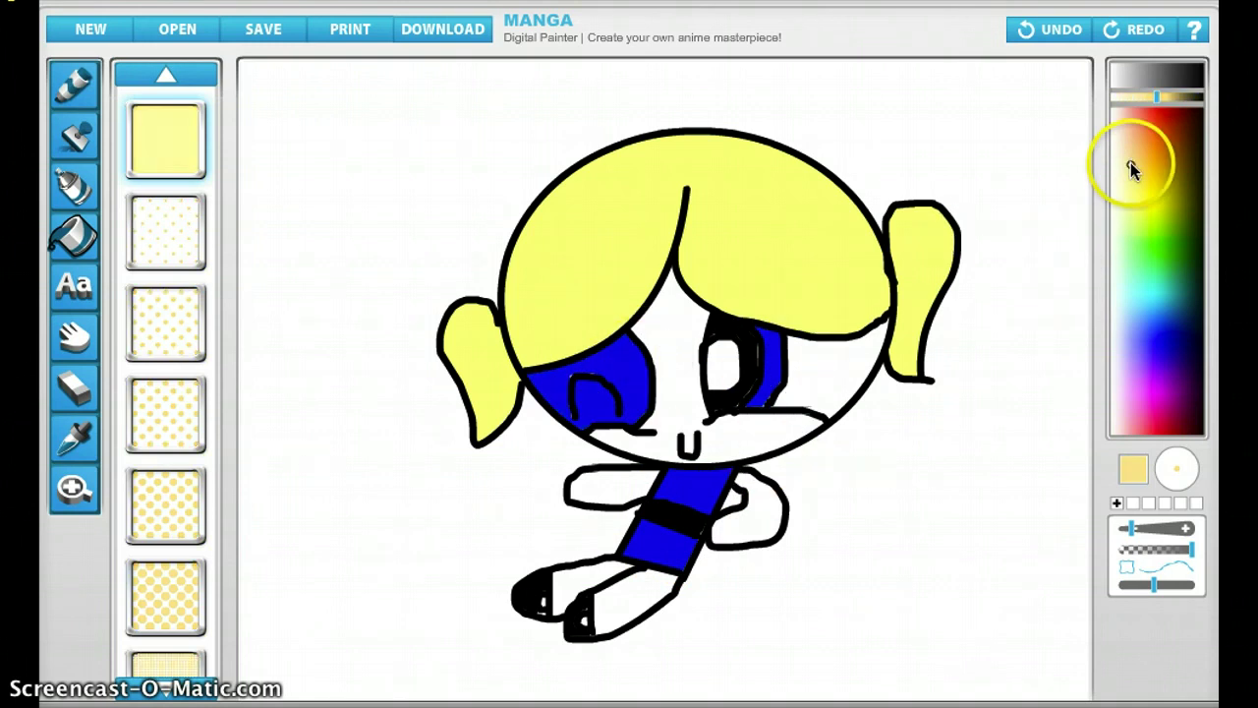
{"action": "left_click", "coordinate": [1128, 147]}
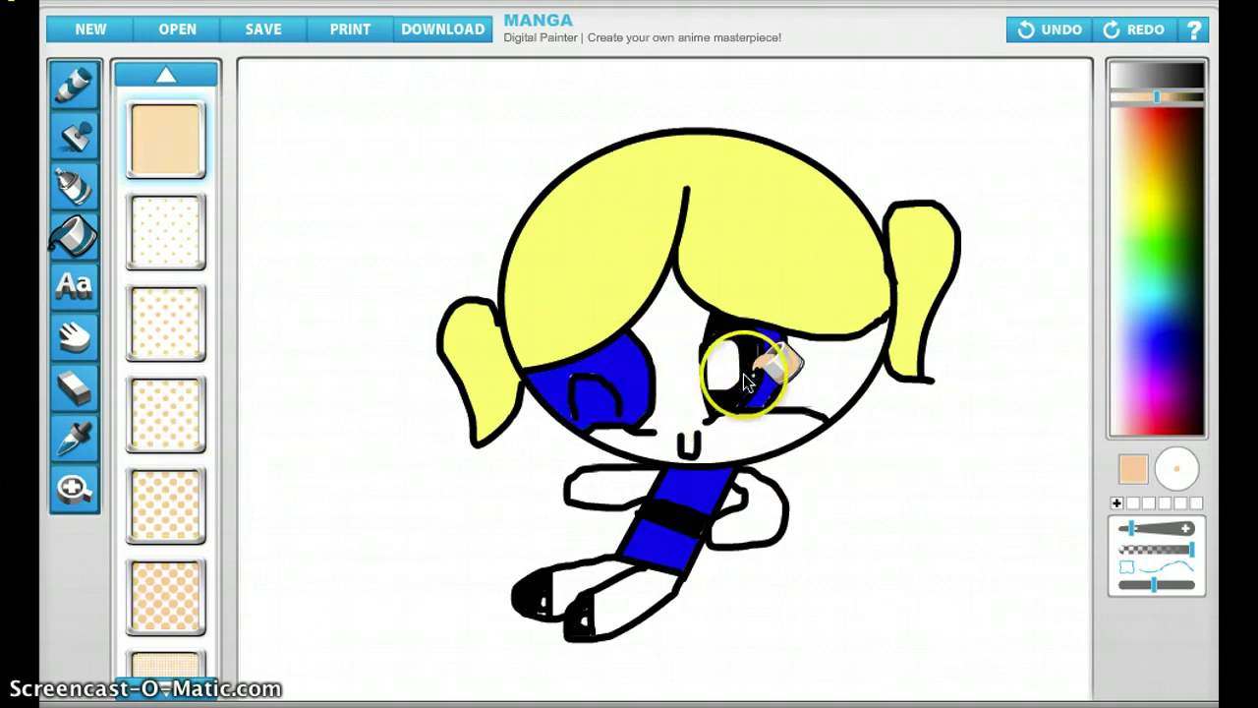
{"action": "left_click", "coordinate": [679, 358]}
{"action": "left_click", "coordinate": [752, 503]}
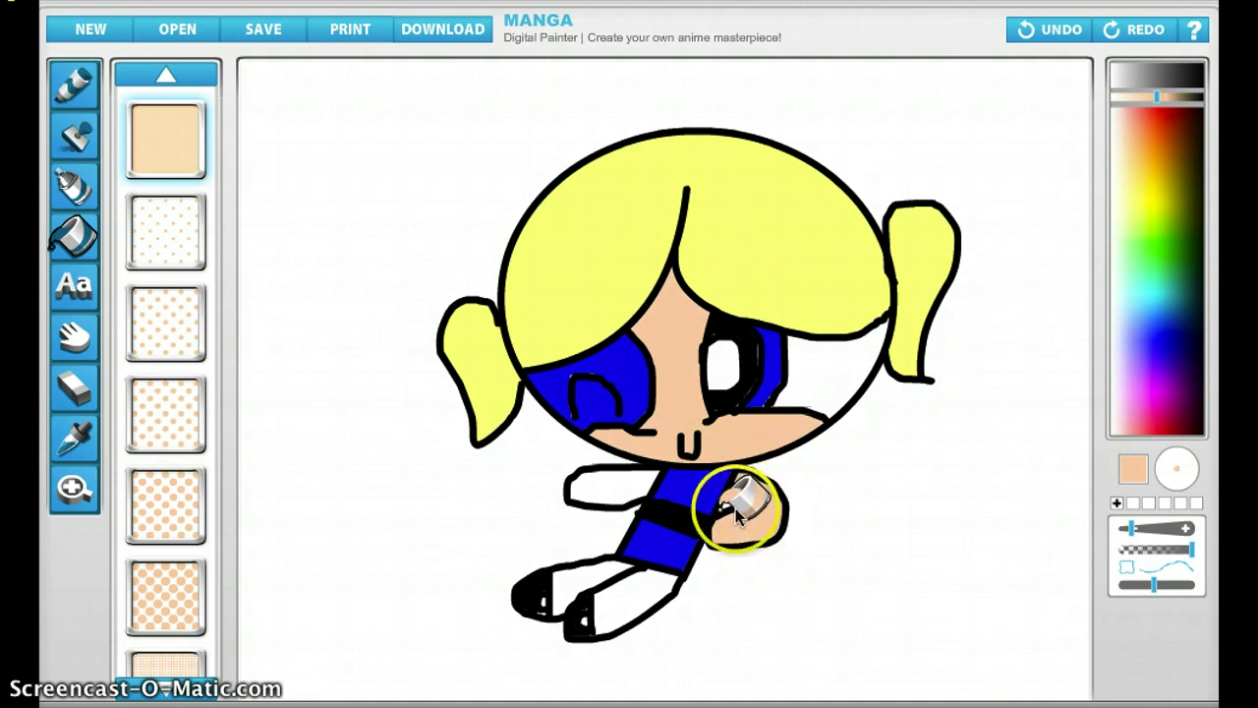
{"action": "left_click", "coordinate": [630, 489]}
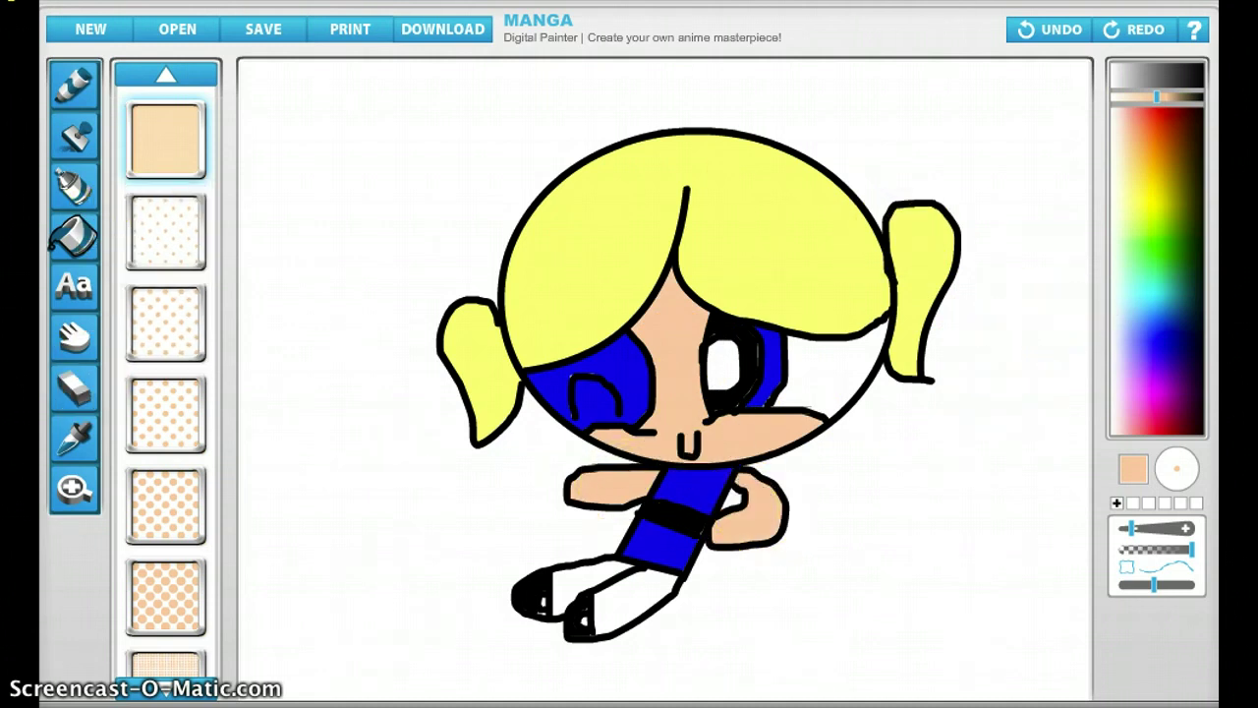
Draw blue brush zigzags in the canvas's upper-left, upper-right and lower-left corners around the character.
{"action": "left_click", "coordinate": [1167, 336]}
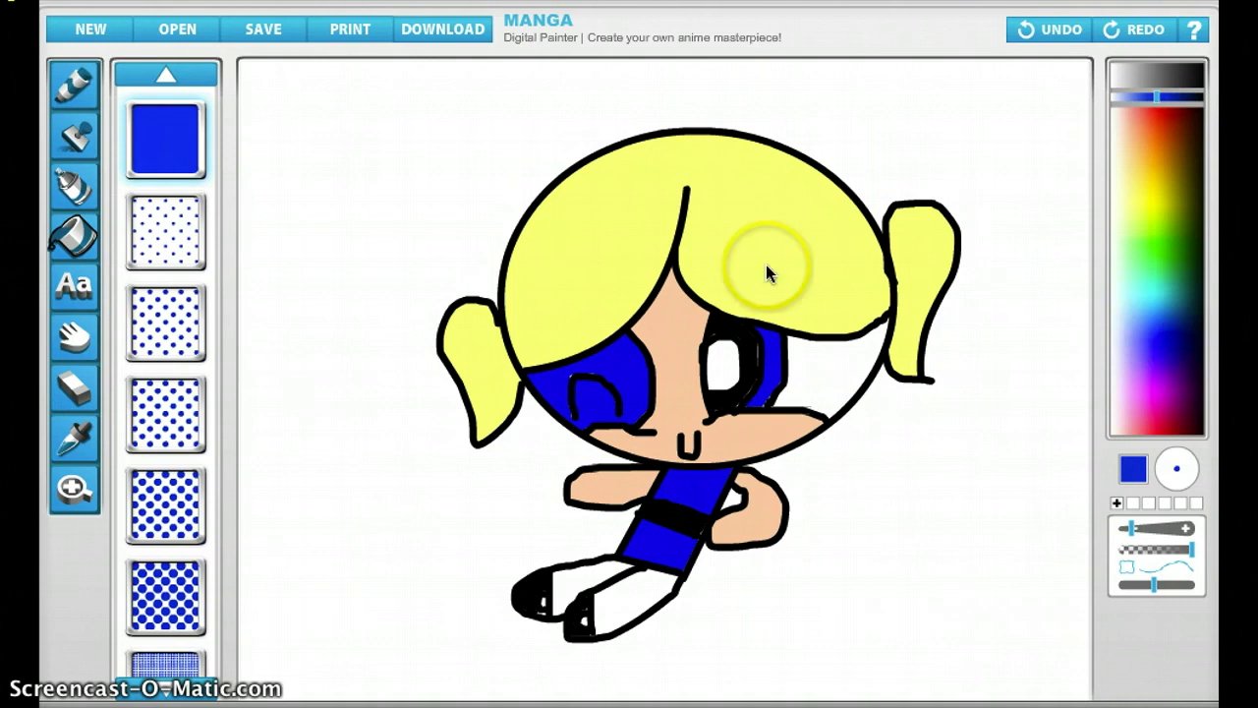
{"action": "left_click", "coordinate": [74, 85]}
{"action": "mouse_move", "coordinate": [279, 101]}
{"action": "left_mouse_down"}
{"action": "mouse_move", "coordinate": [395, 88]}
{"action": "mouse_move", "coordinate": [320, 187]}
{"action": "mouse_move", "coordinate": [376, 170]}
{"action": "mouse_move", "coordinate": [340, 224]}
{"action": "mouse_move", "coordinate": [435, 190]}
{"action": "mouse_move", "coordinate": [351, 313]}
{"action": "mouse_move", "coordinate": [431, 280]}
{"action": "left_mouse_up"}
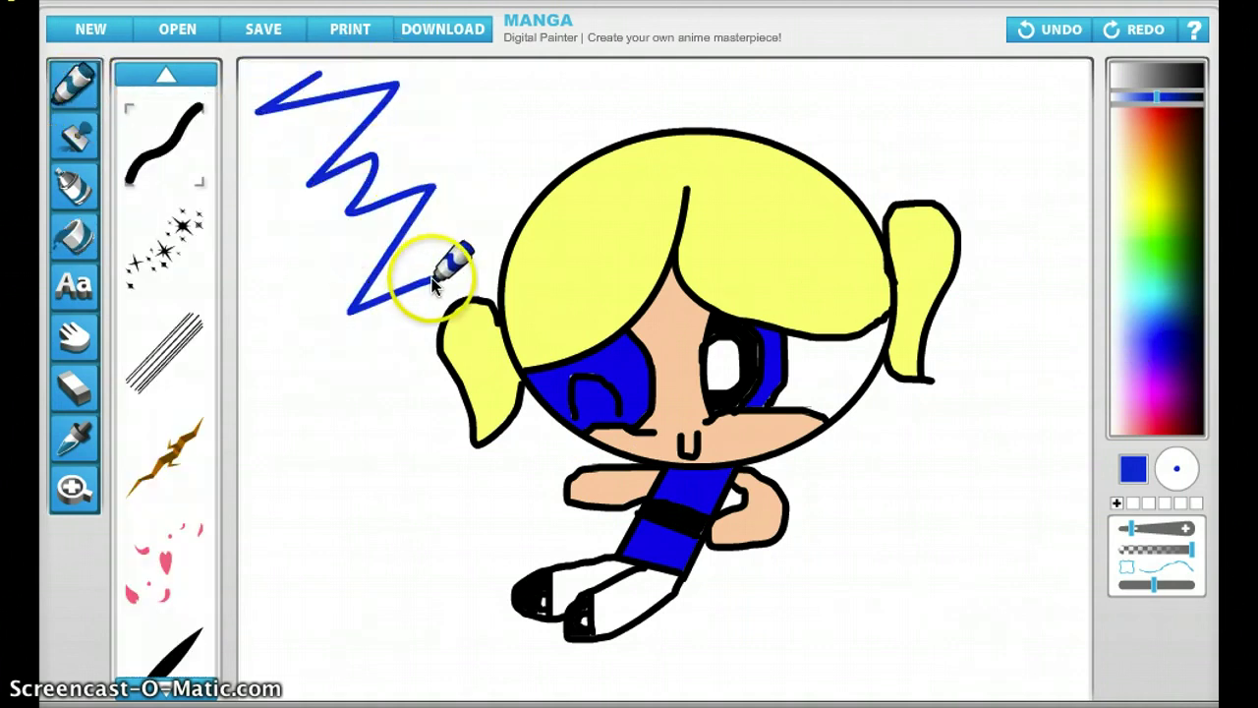
{"action": "mouse_move", "coordinate": [883, 123]}
{"action": "left_mouse_down"}
{"action": "mouse_move", "coordinate": [996, 179]}
{"action": "mouse_move", "coordinate": [939, 101]}
{"action": "mouse_move", "coordinate": [1061, 133]}
{"action": "mouse_move", "coordinate": [1020, 91]}
{"action": "mouse_move", "coordinate": [1076, 74]}
{"action": "left_mouse_up"}
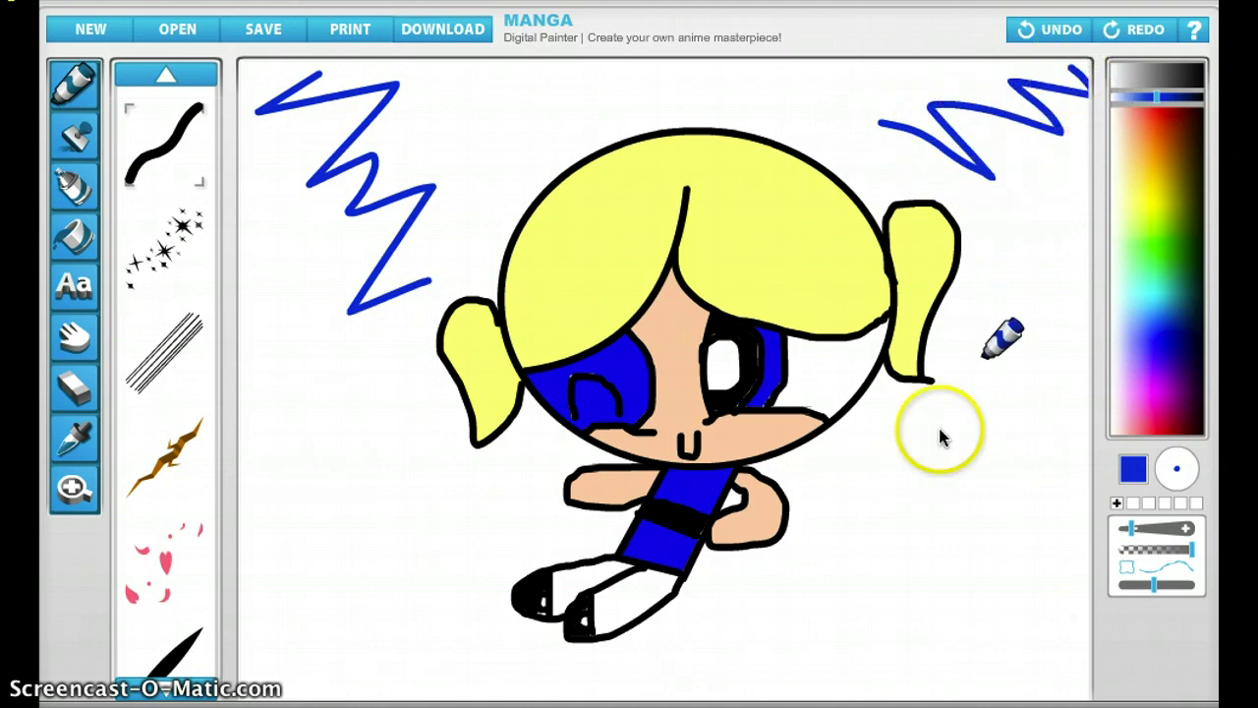
{"action": "mouse_move", "coordinate": [313, 516]}
{"action": "left_mouse_down"}
{"action": "mouse_move", "coordinate": [425, 640]}
{"action": "mouse_move", "coordinate": [377, 626]}
{"action": "mouse_move", "coordinate": [286, 562]}
{"action": "mouse_move", "coordinate": [343, 662]}
{"action": "left_mouse_up"}
{"action": "left_click_drag", "start_coordinate": [258, 615], "coordinate": [294, 691]}
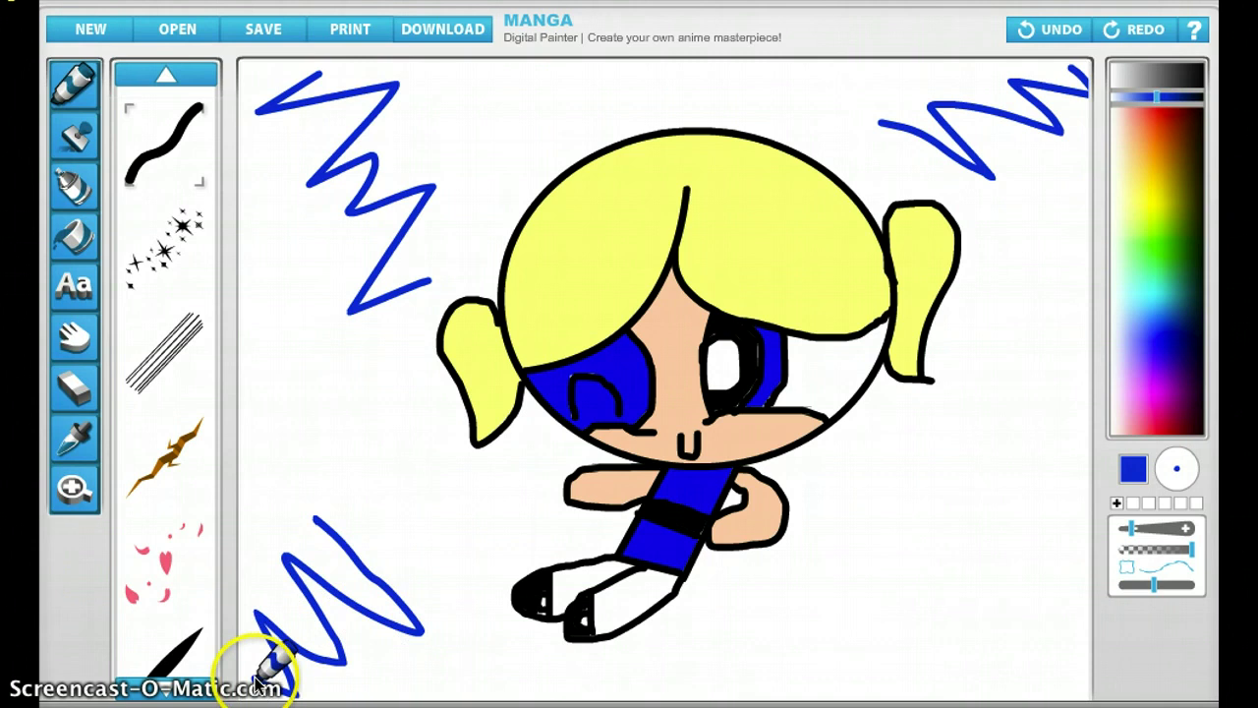
Draw a blue zigzag in the canvas's lower-right corner, plus light blue zigzags beside, above and below the character.
{"action": "mouse_move", "coordinate": [875, 580]}
{"action": "left_mouse_down"}
{"action": "mouse_move", "coordinate": [919, 644]}
{"action": "mouse_move", "coordinate": [993, 604]}
{"action": "mouse_move", "coordinate": [1008, 658]}
{"action": "mouse_move", "coordinate": [1054, 644]}
{"action": "mouse_move", "coordinate": [1074, 681]}
{"action": "left_mouse_up"}
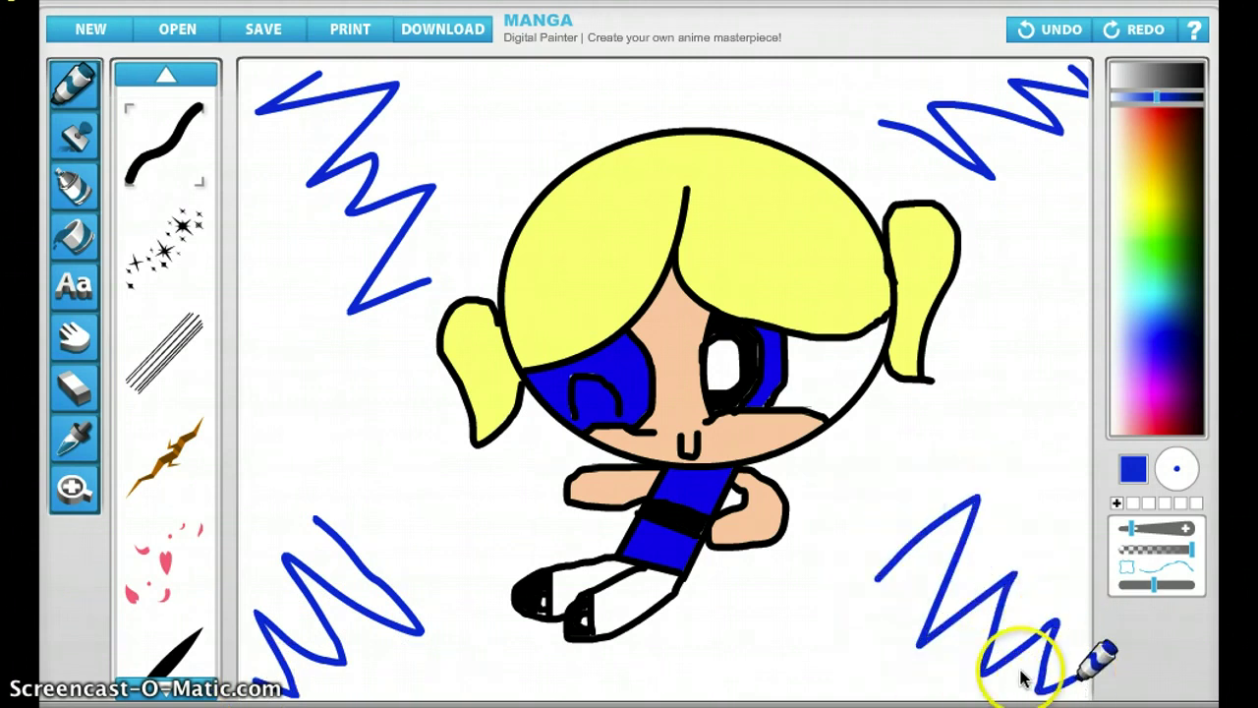
{"action": "left_click", "coordinate": [1142, 344]}
{"action": "left_click_drag", "start_coordinate": [1146, 344], "coordinate": [1155, 307]}
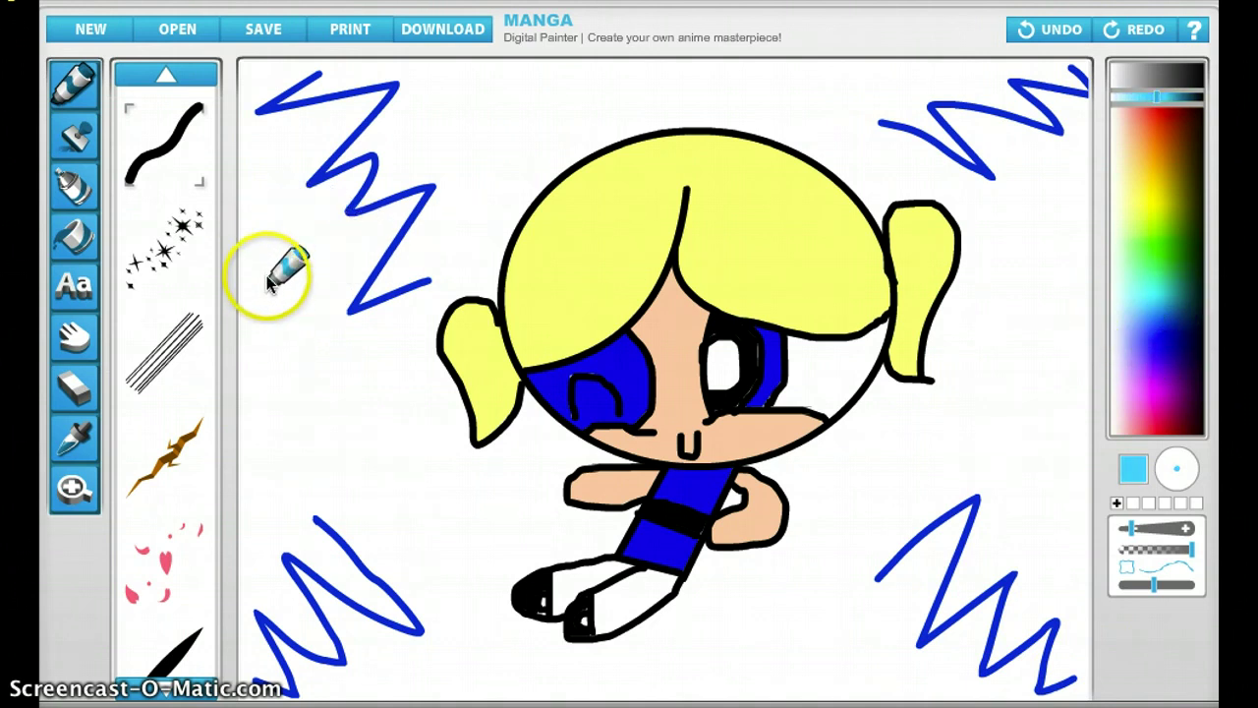
{"action": "mouse_move", "coordinate": [257, 267]}
{"action": "left_mouse_down"}
{"action": "mouse_move", "coordinate": [280, 292]}
{"action": "mouse_move", "coordinate": [317, 338]}
{"action": "mouse_move", "coordinate": [343, 338]}
{"action": "mouse_move", "coordinate": [306, 445]}
{"action": "mouse_move", "coordinate": [387, 428]}
{"action": "mouse_move", "coordinate": [360, 485]}
{"action": "left_mouse_up"}
{"action": "mouse_move", "coordinate": [1048, 208]}
{"action": "left_mouse_down"}
{"action": "mouse_move", "coordinate": [1055, 264]}
{"action": "mouse_move", "coordinate": [1037, 300]}
{"action": "mouse_move", "coordinate": [1014, 293]}
{"action": "mouse_move", "coordinate": [1003, 418]}
{"action": "mouse_move", "coordinate": [947, 405]}
{"action": "mouse_move", "coordinate": [927, 474]}
{"action": "mouse_move", "coordinate": [891, 447]}
{"action": "left_mouse_up"}
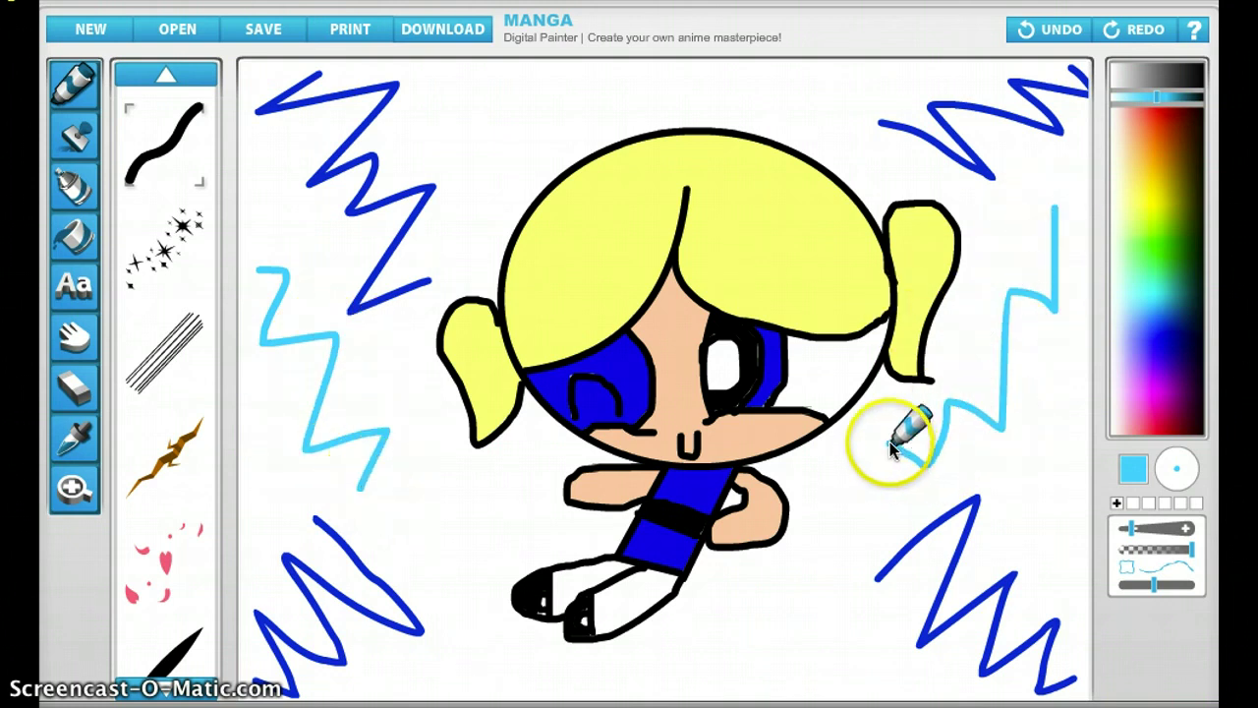
{"action": "left_click_drag", "start_coordinate": [707, 72], "coordinate": [696, 104]}
{"action": "mouse_move", "coordinate": [651, 636]}
{"action": "left_mouse_down"}
{"action": "mouse_move", "coordinate": [725, 631]}
{"action": "mouse_move", "coordinate": [645, 669]}
{"action": "mouse_move", "coordinate": [710, 683]}
{"action": "left_mouse_up"}
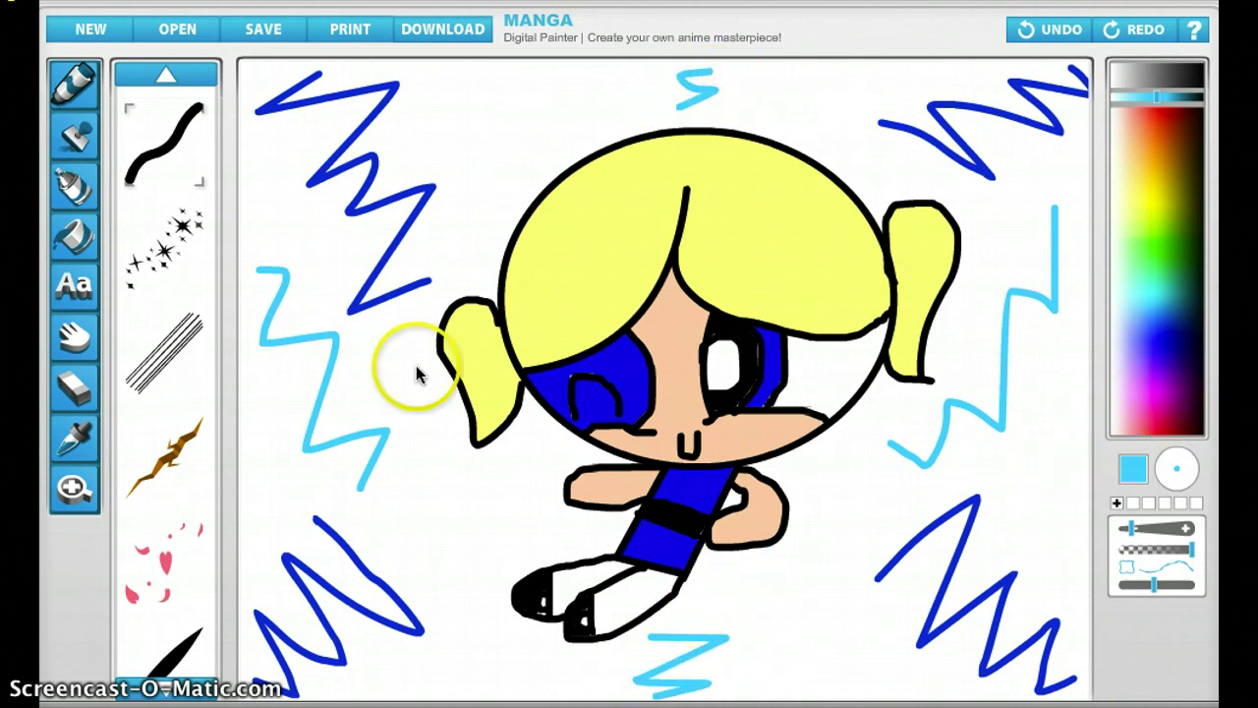
Paint a ring of light cyan sparkles around the character with the star brush, and switch to a dark blue solid fill.
{"action": "left_click", "coordinate": [130, 263]}
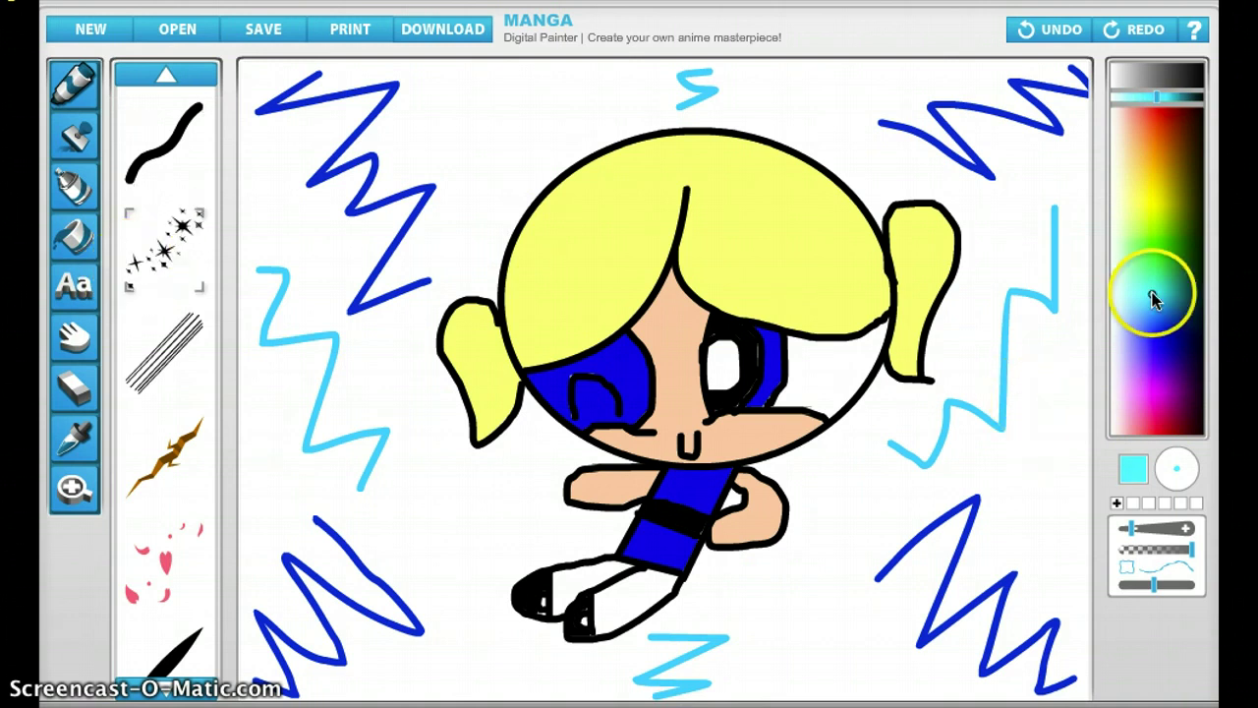
{"action": "mouse_move", "coordinate": [472, 192]}
{"action": "left_mouse_down"}
{"action": "mouse_move", "coordinate": [483, 194]}
{"action": "mouse_move", "coordinate": [514, 143]}
{"action": "mouse_move", "coordinate": [749, 123]}
{"action": "mouse_move", "coordinate": [861, 133]}
{"action": "mouse_move", "coordinate": [968, 187]}
{"action": "mouse_move", "coordinate": [988, 349]}
{"action": "mouse_move", "coordinate": [800, 620]}
{"action": "mouse_move", "coordinate": [675, 660]}
{"action": "mouse_move", "coordinate": [452, 657]}
{"action": "mouse_move", "coordinate": [399, 432]}
{"action": "mouse_move", "coordinate": [430, 182]}
{"action": "mouse_move", "coordinate": [531, 142]}
{"action": "left_mouse_up"}
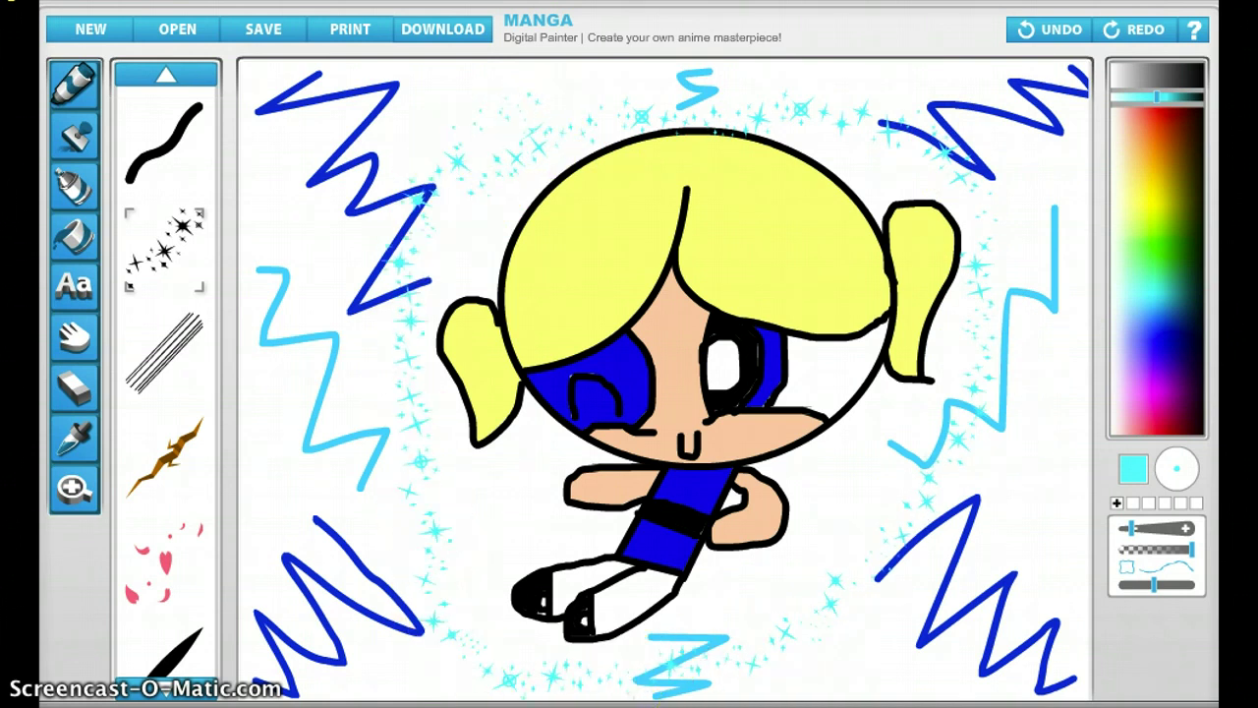
{"action": "left_click", "coordinate": [1177, 344]}
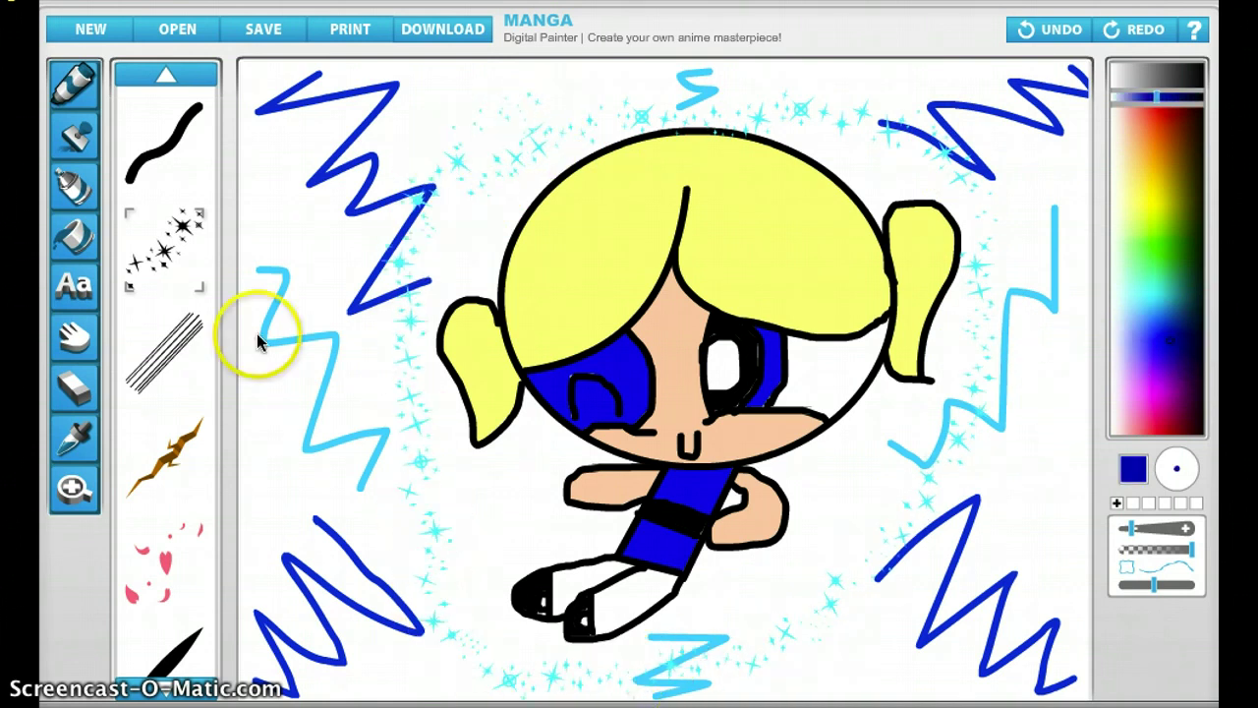
{"action": "left_click", "coordinate": [72, 234]}
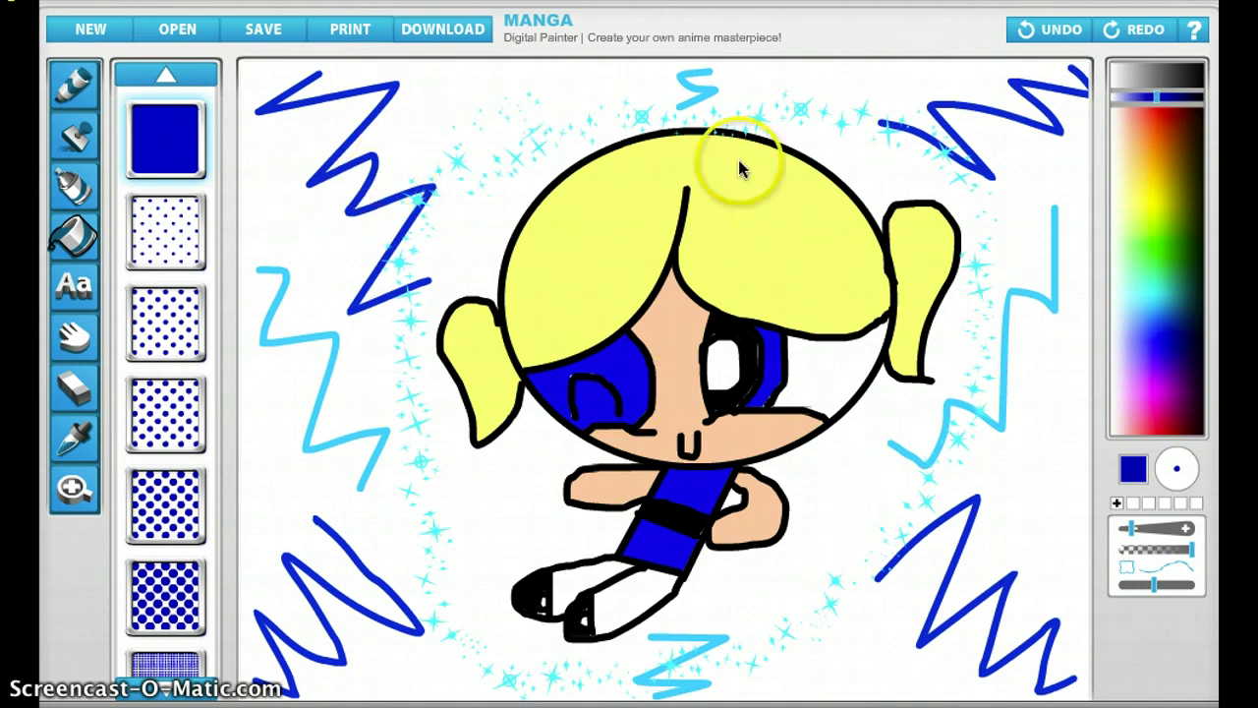
Save the drawing as "Bubbles The PPG x3", shared with everyone, and dismiss the points award.
{"action": "left_click", "coordinate": [268, 31]}
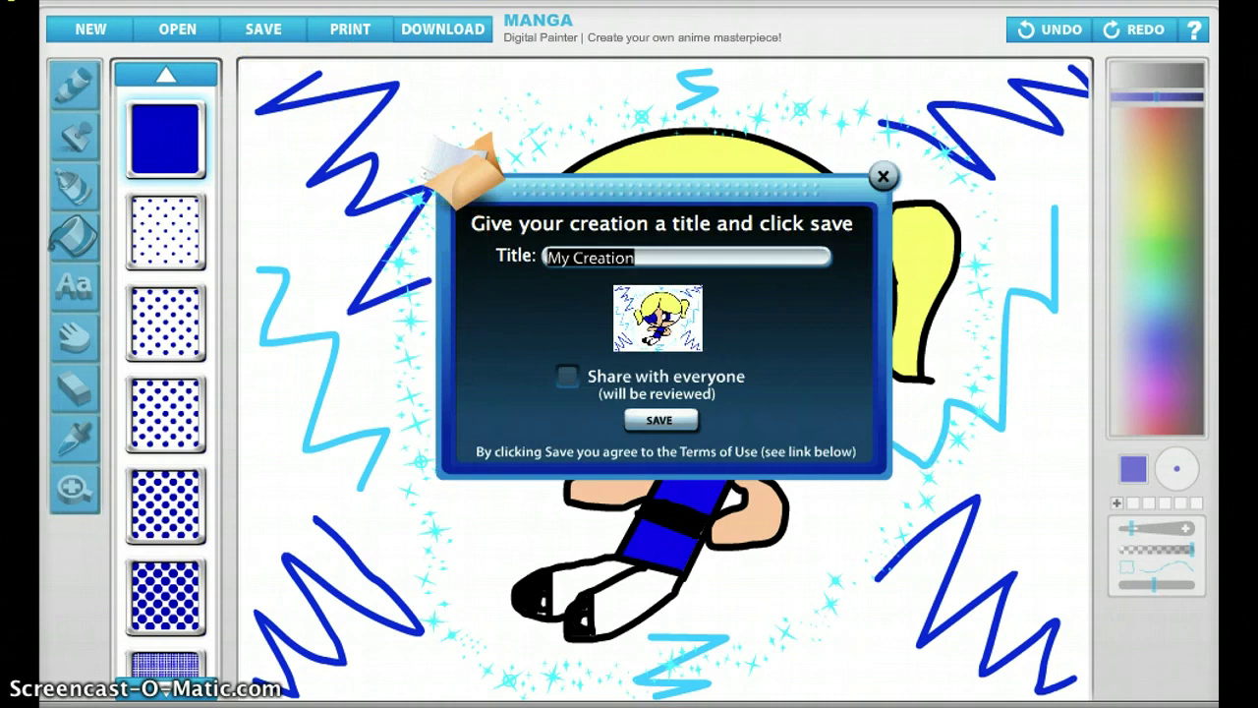
{"action": "left_click", "coordinate": [567, 379]}
{"action": "left_click", "coordinate": [619, 262]}
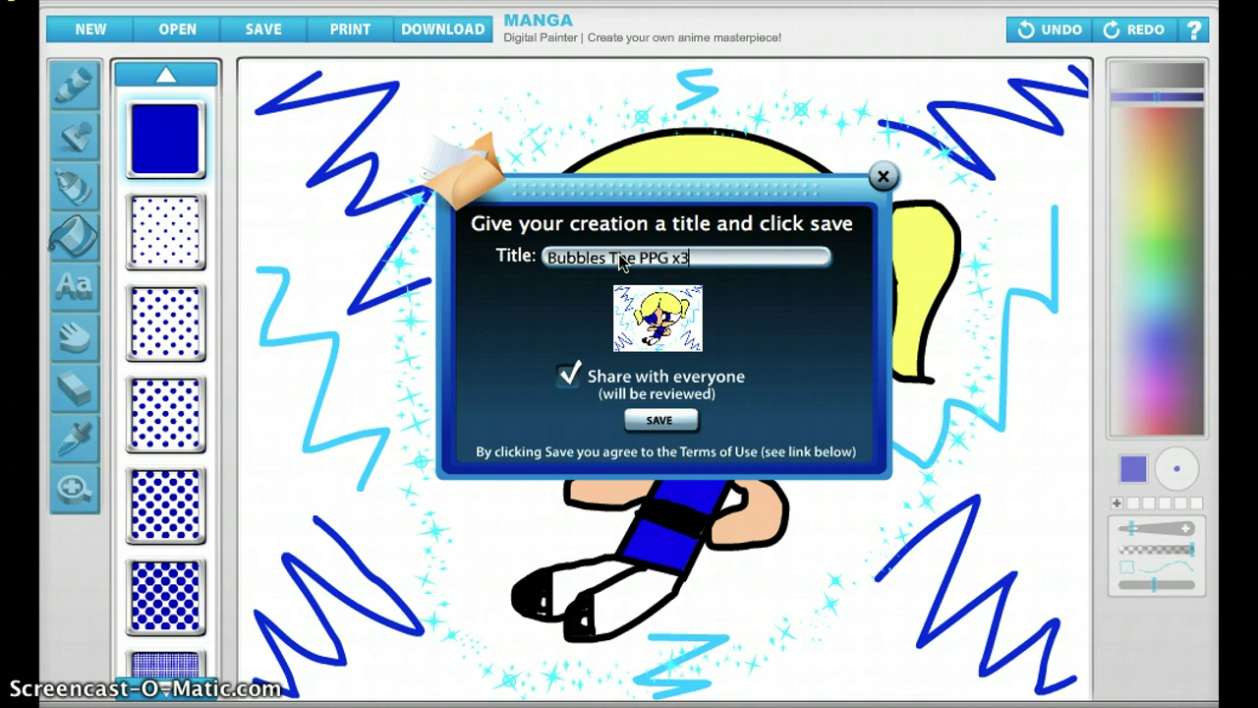
{"action": "left_click", "coordinate": [669, 421]}
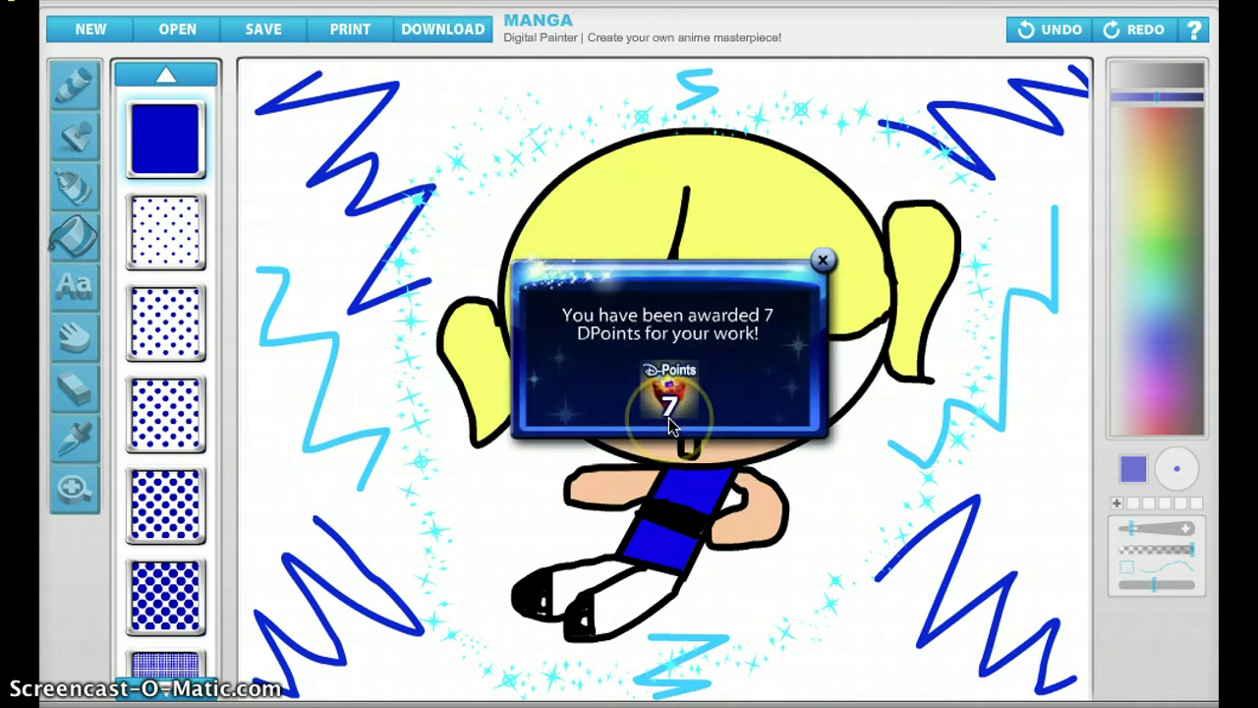
{"action": "left_click", "coordinate": [823, 263]}
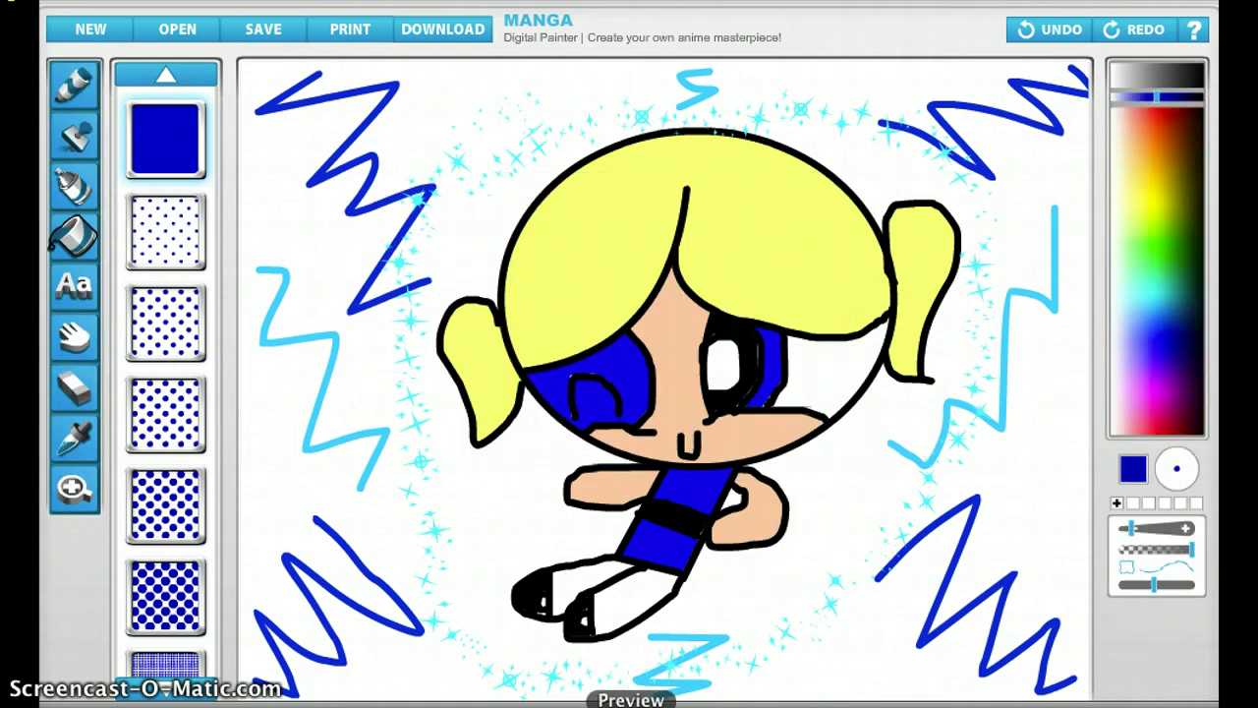
Switch to Stickies and write "Bye xD !!!!" in a note.
{"action": "left_click", "coordinate": [658, 704]}
{"action": "left_click", "coordinate": [409, 498]}
{"action": "type", "text": "Bye xD !!!!"}
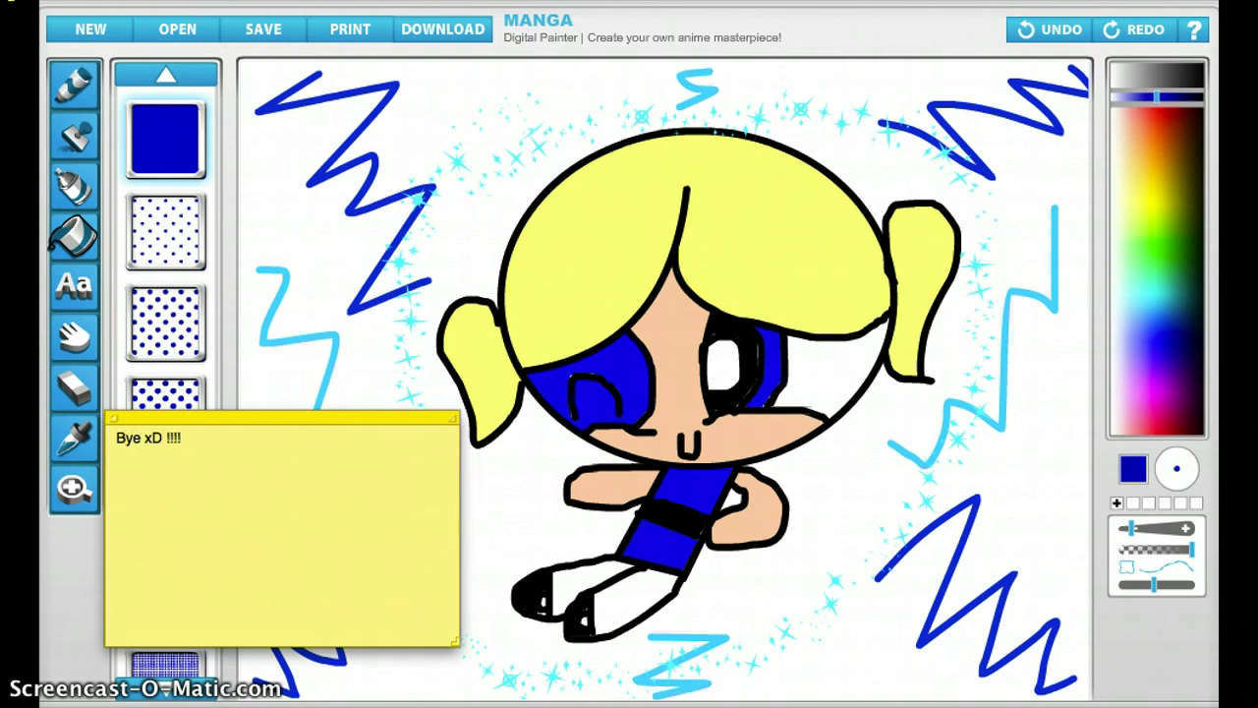
Clear the sticky note's text and quit Stickies.
{"action": "left_click", "coordinate": [96, 444]}
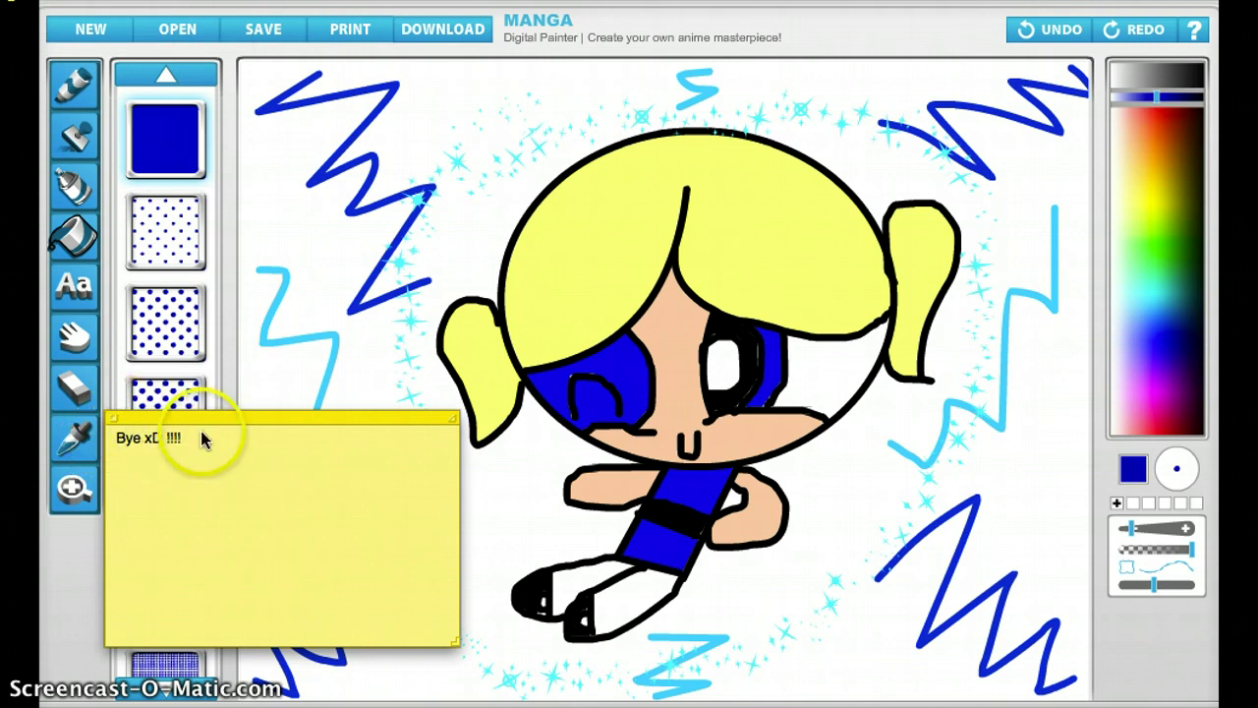
{"action": "left_click", "coordinate": [141, 437]}
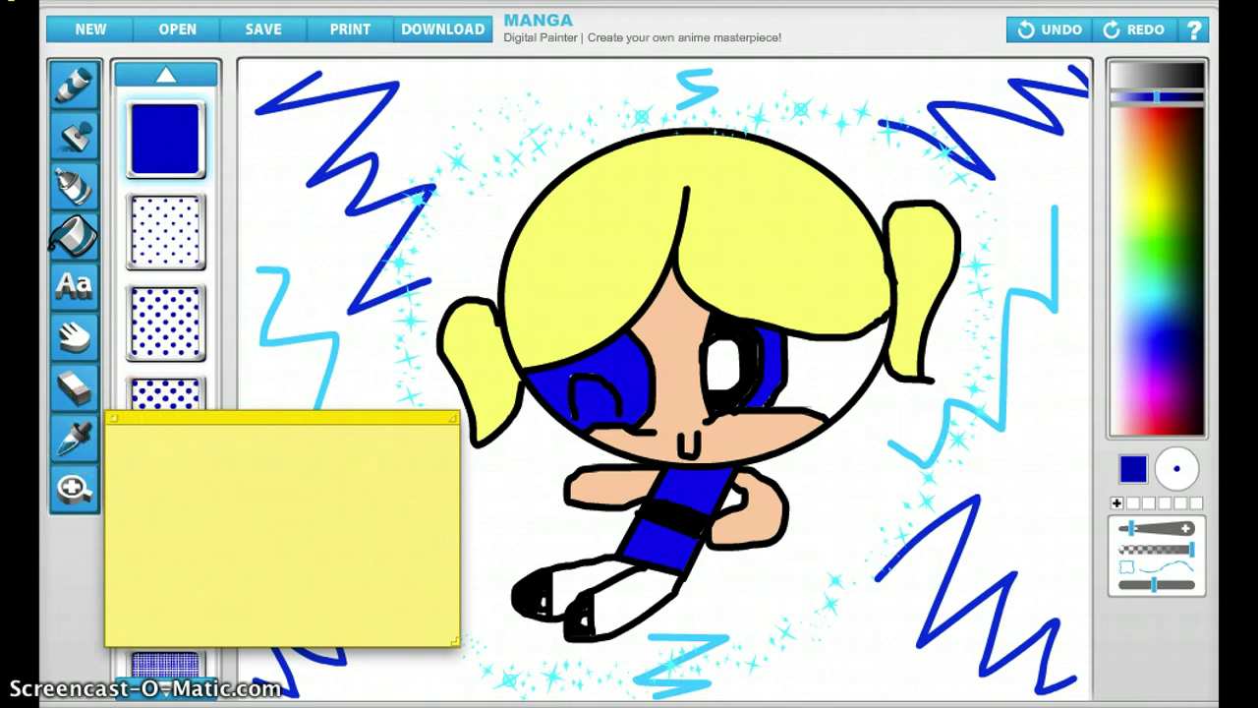
{"action": "left_click", "coordinate": [99, 0]}
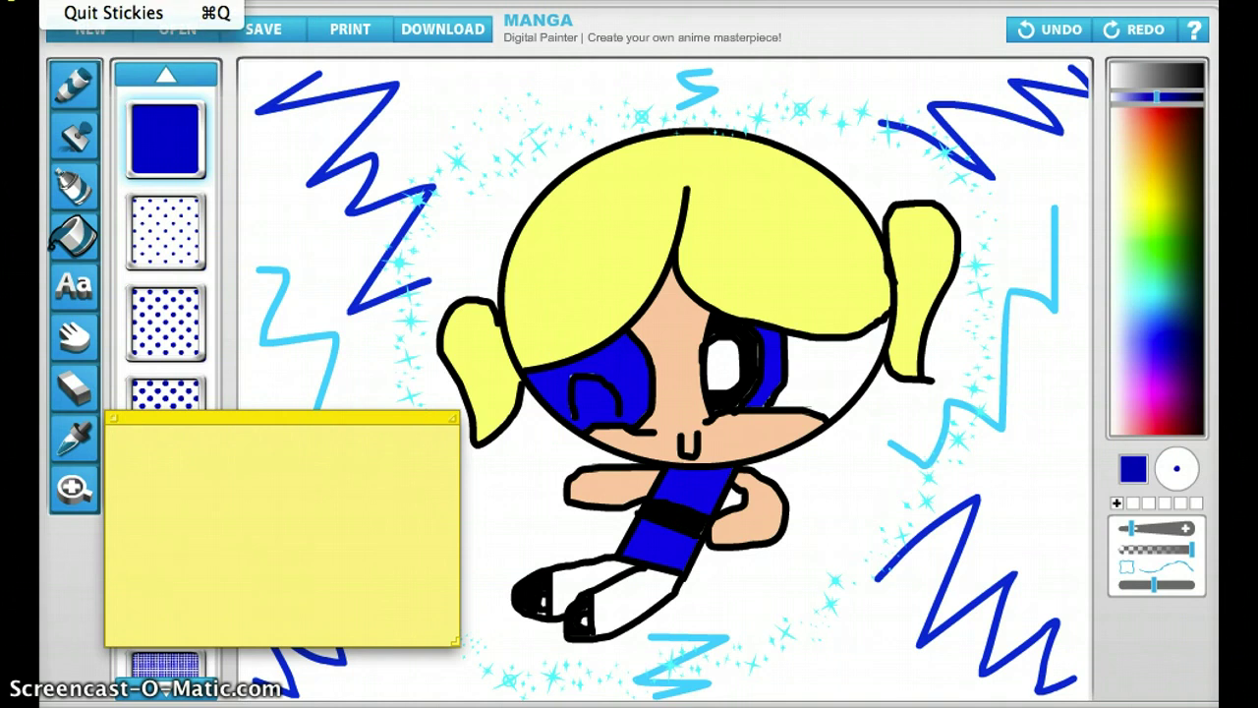
{"action": "left_click", "coordinate": [113, 12]}
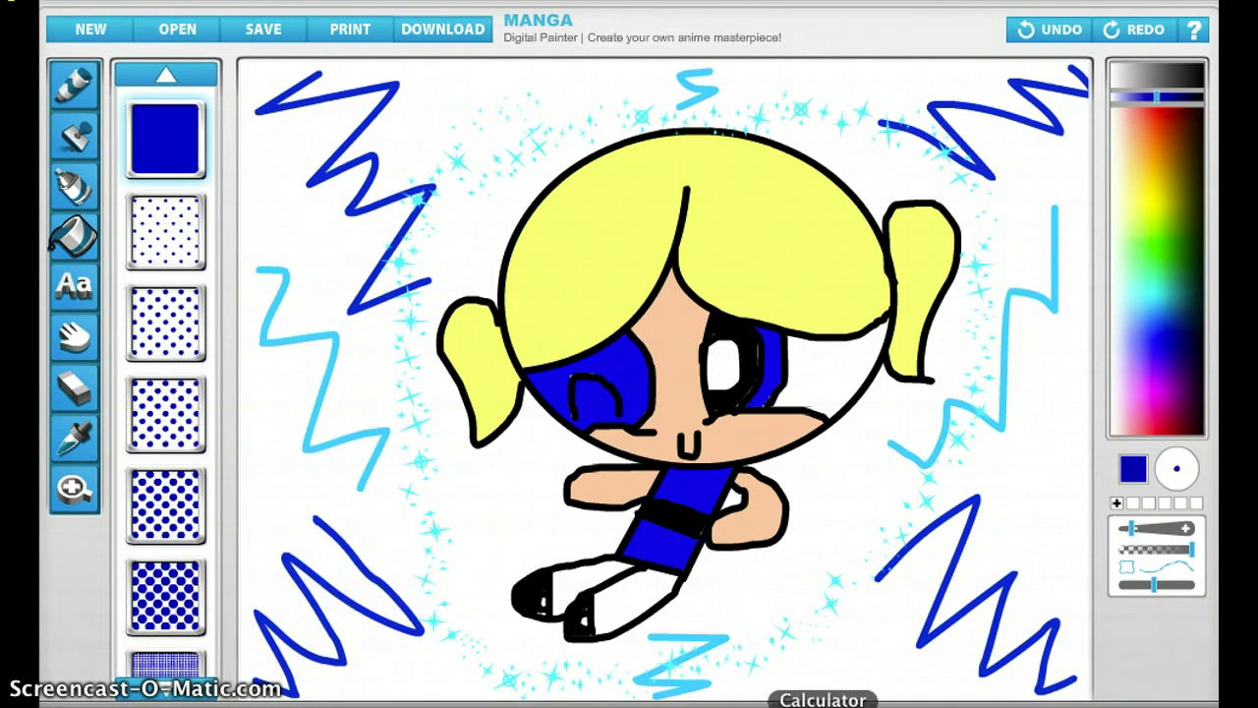